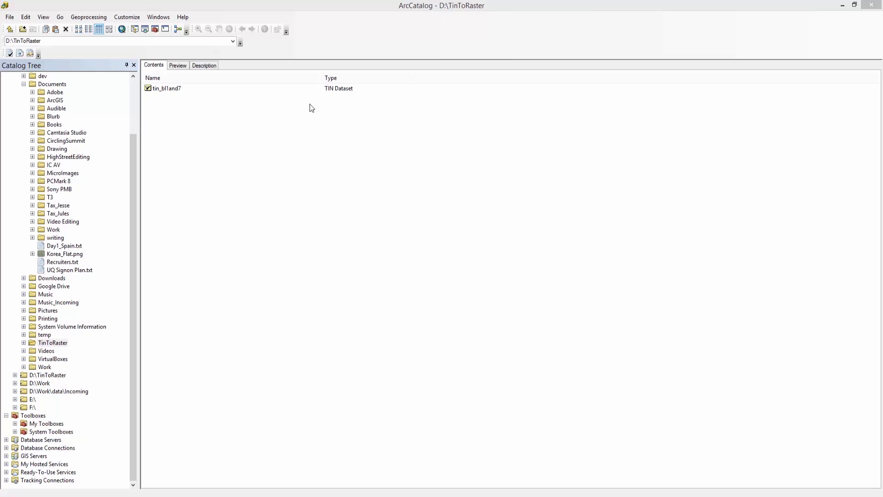
- Disable background processing in the geoprocessing options
click(87, 18)
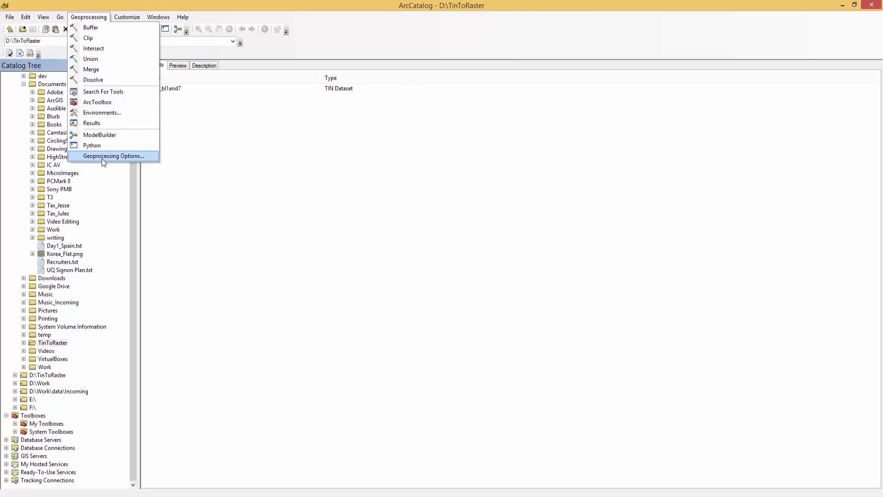
click(101, 156)
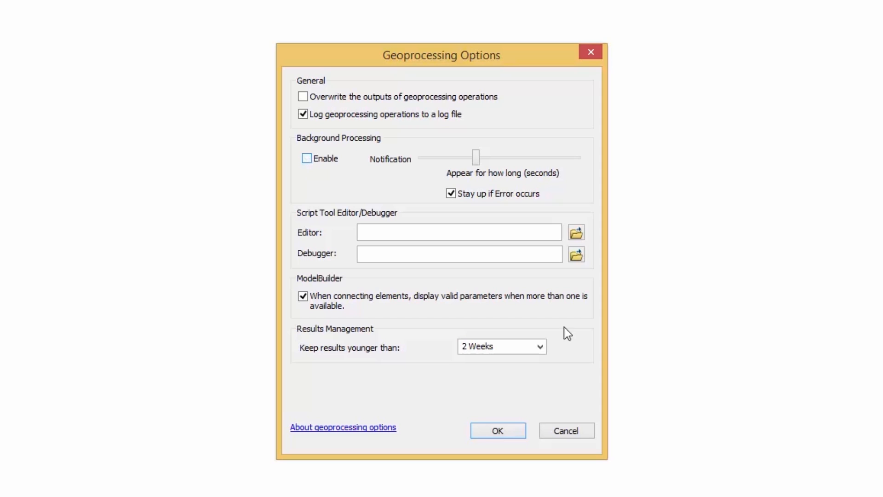
click(487, 430)
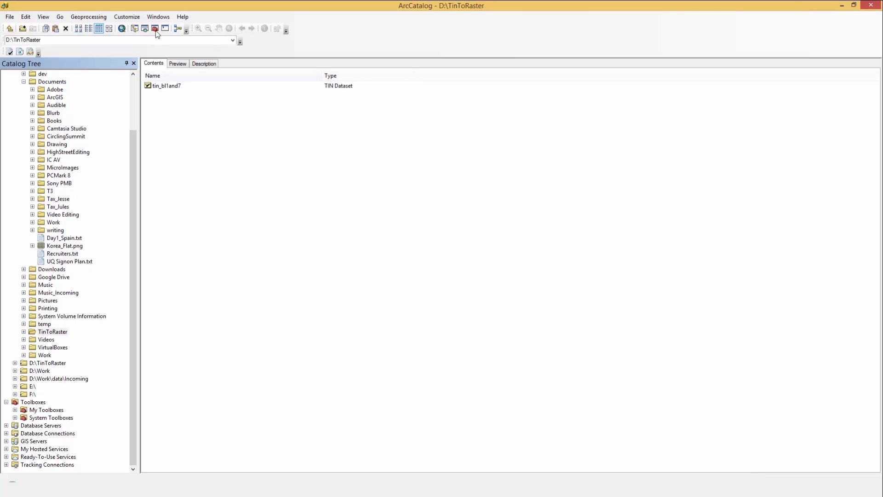
- Enable the 3D Analyst extension
click(133, 20)
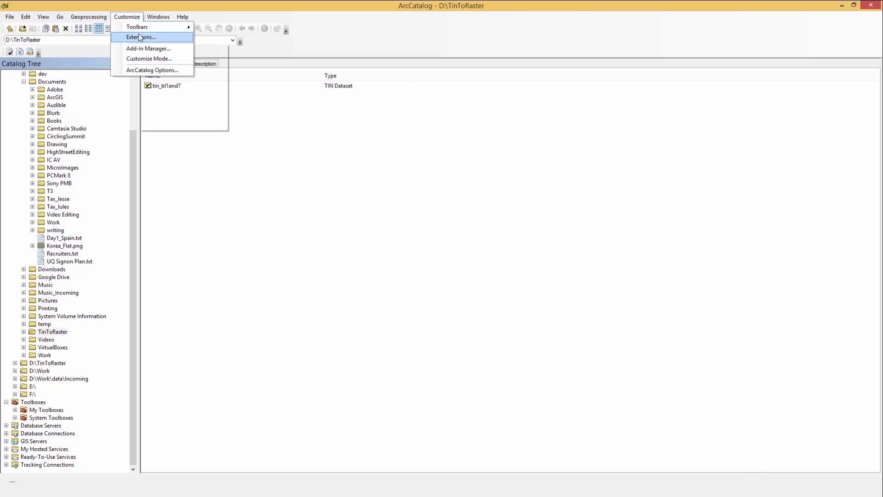
click(138, 35)
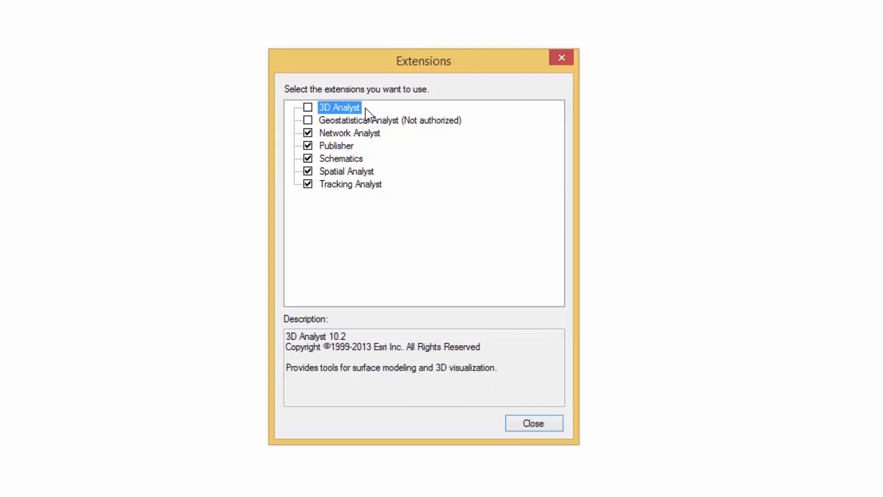
click(310, 107)
click(529, 427)
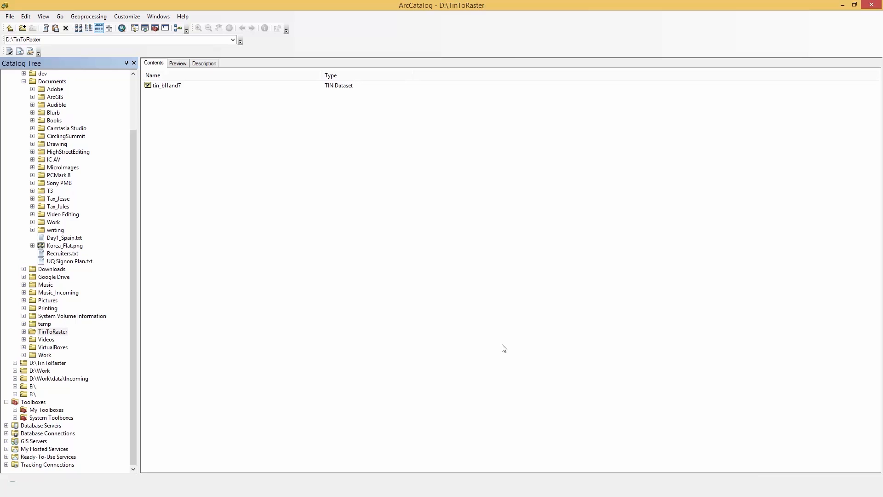
- Examine the tin_bl1and7 dataset's properties, checking its XY coordinate system, linear unit and Z coordinate system
right_click(164, 88)
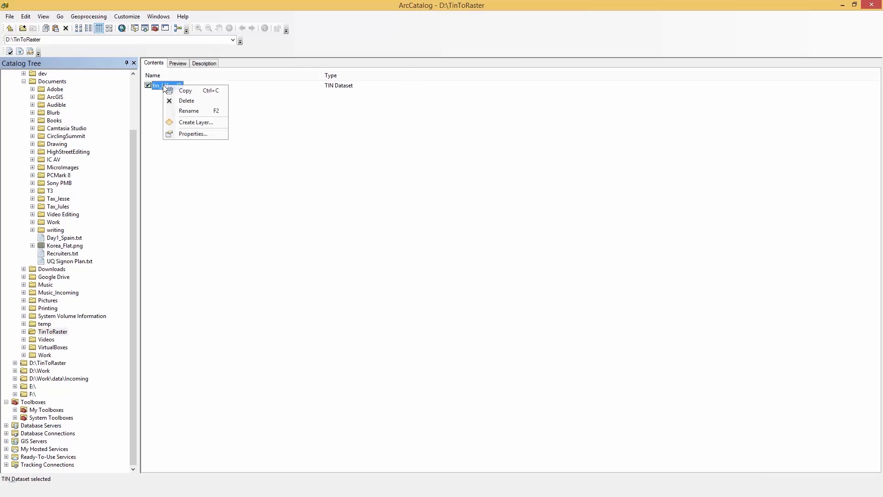
click(191, 136)
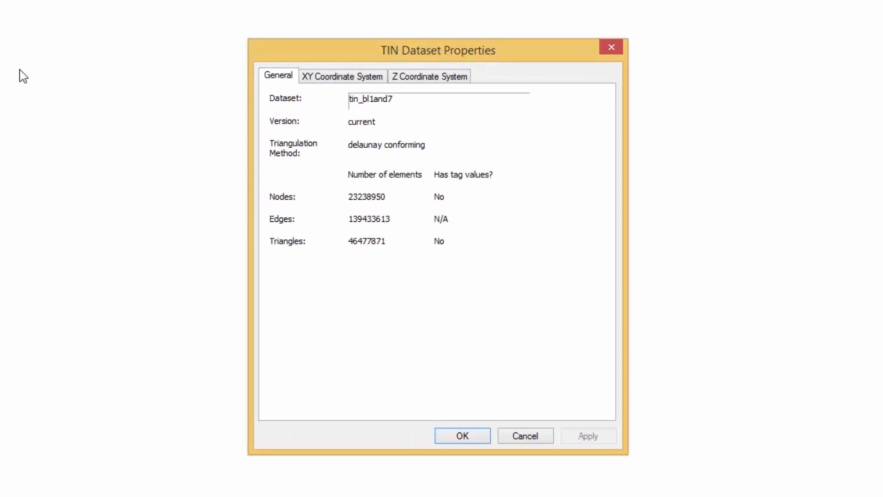
click(336, 77)
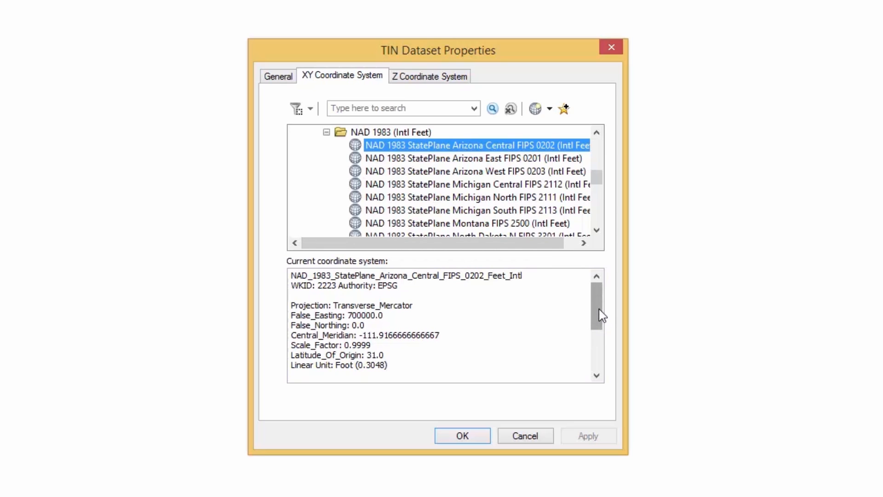
drag(599, 309, 600, 328)
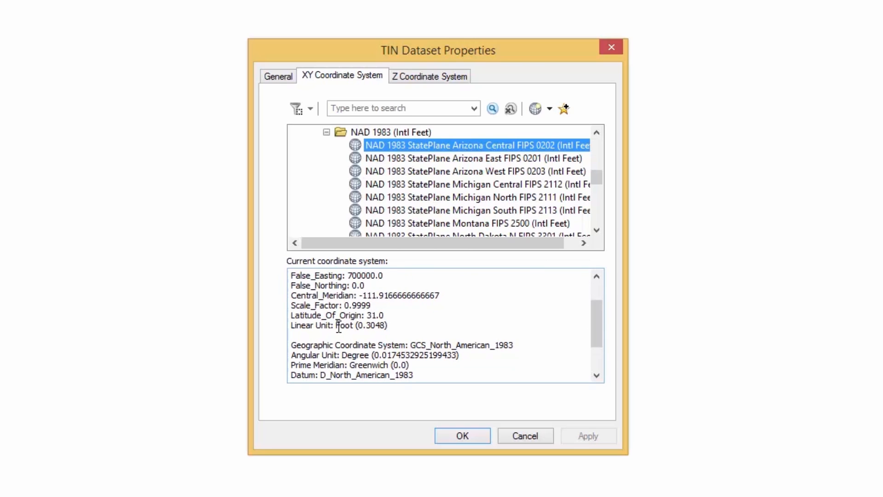
drag(337, 326, 397, 326)
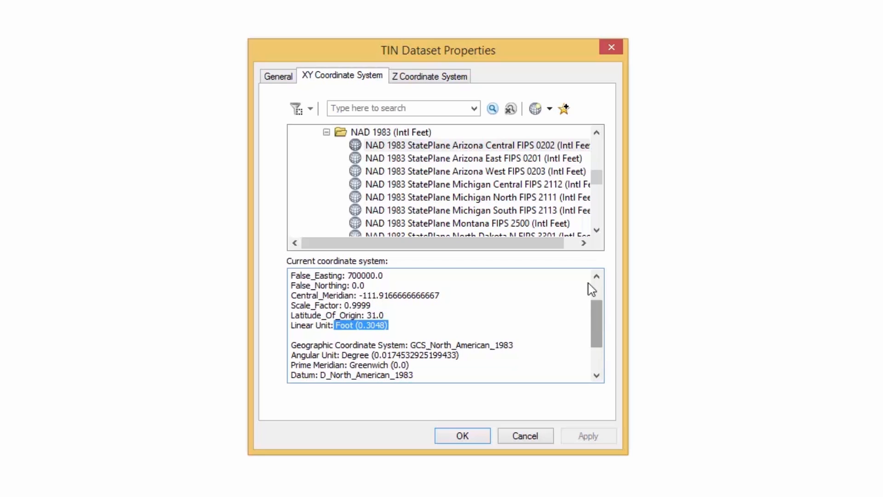
click(429, 77)
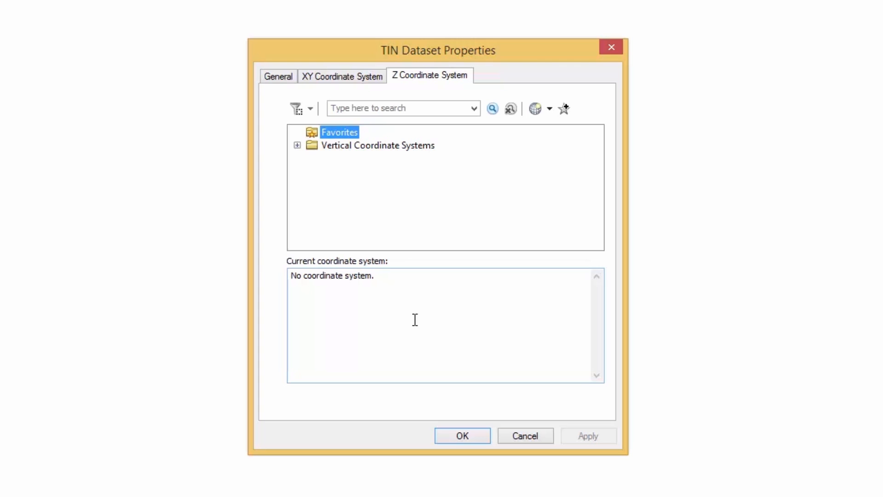
click(463, 435)
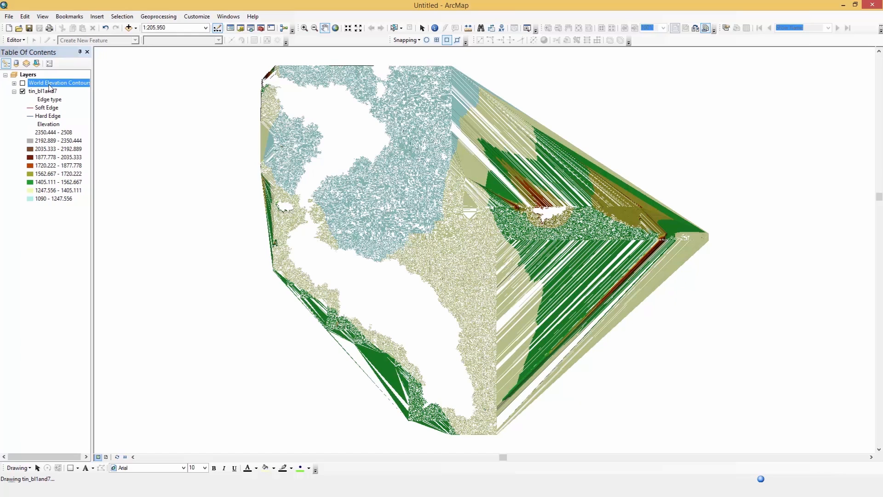
- Show the World Elevation Contours layer and switch off the Elevation symbology of tin_bl1and7, leaving only its edge types drawn
click(22, 83)
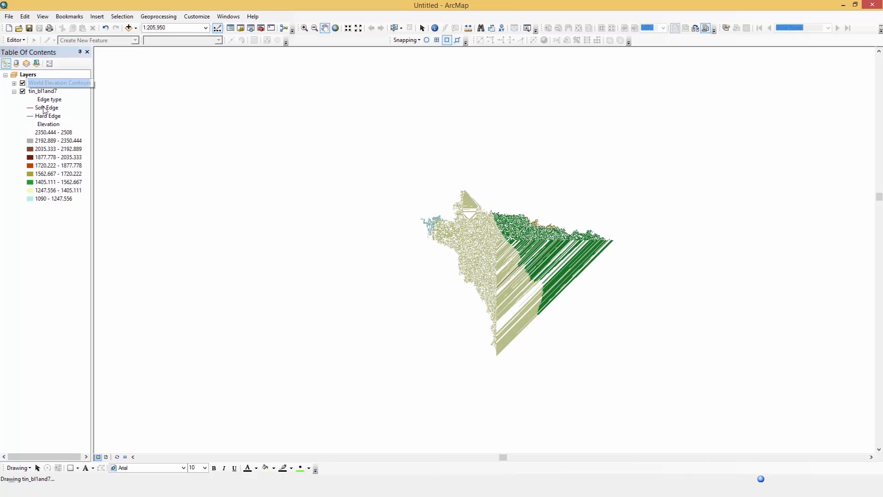
click(41, 92)
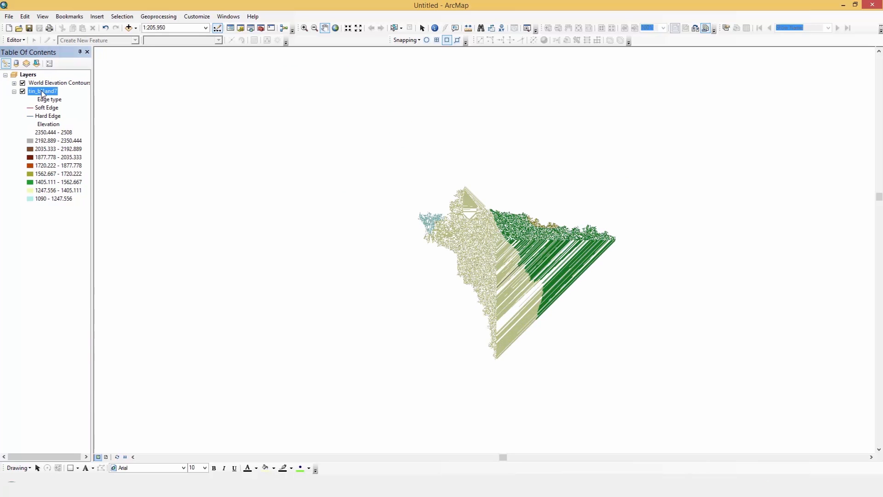
right_click(42, 91)
click(102, 196)
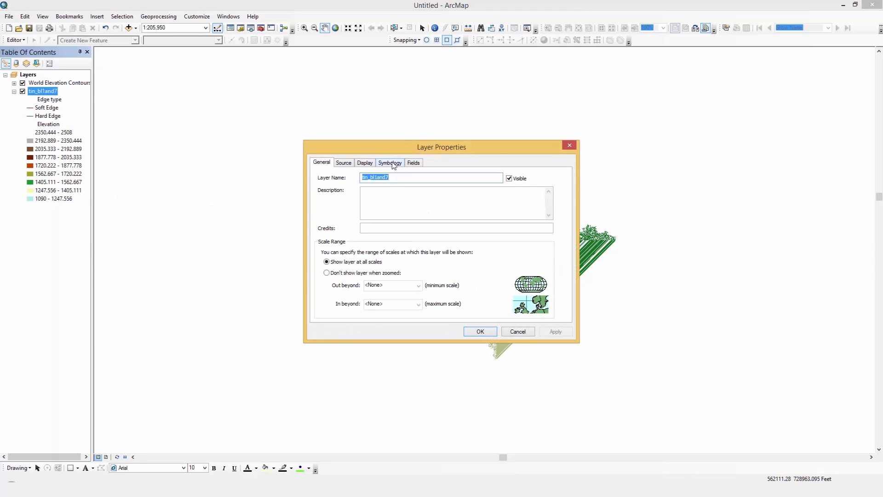
click(389, 163)
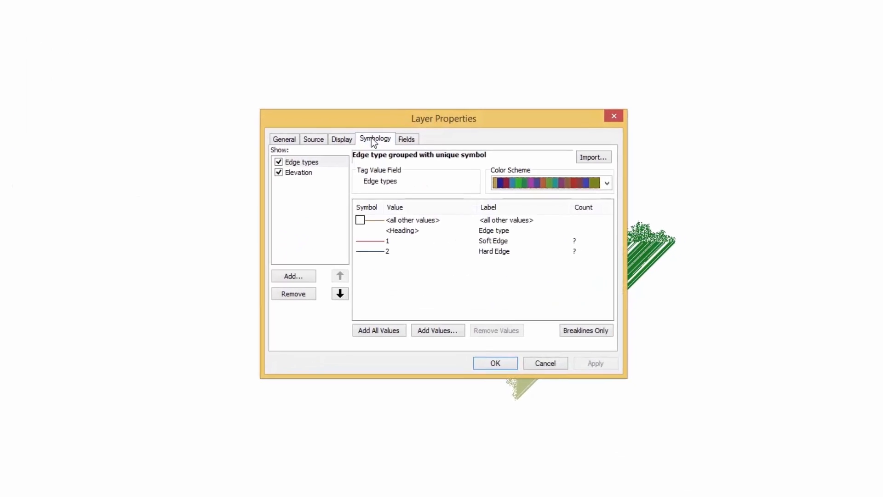
click(271, 161)
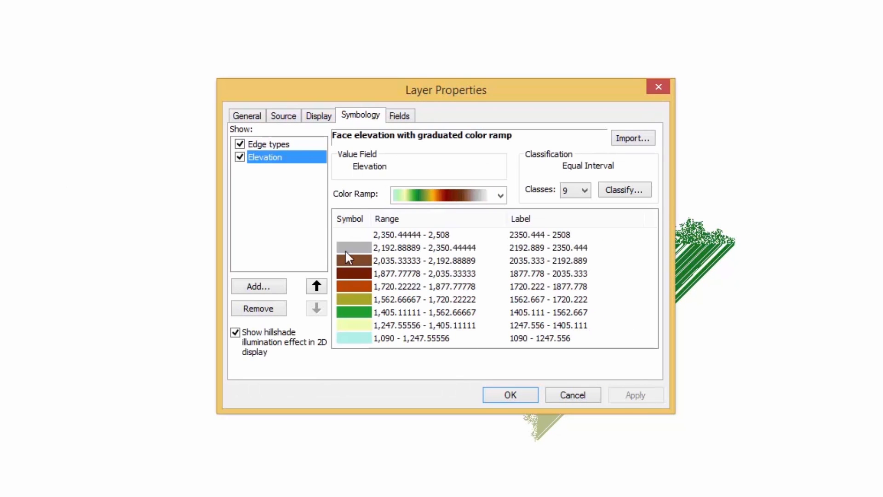
click(239, 157)
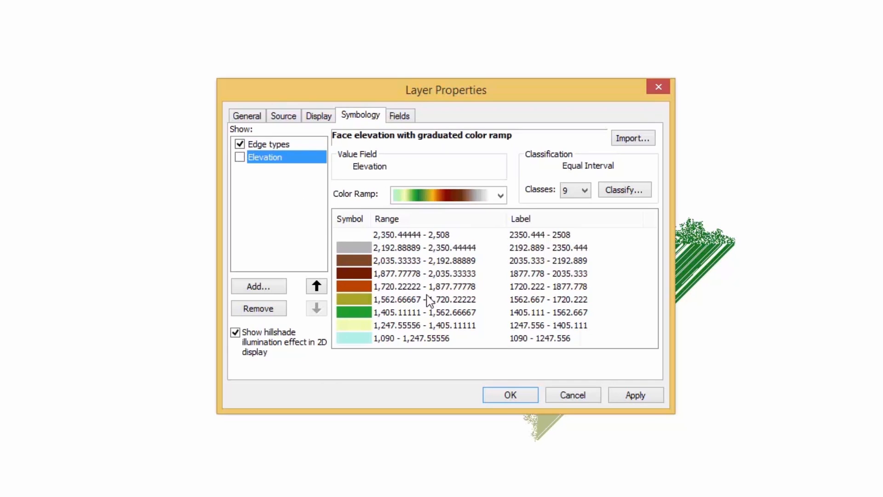
click(512, 395)
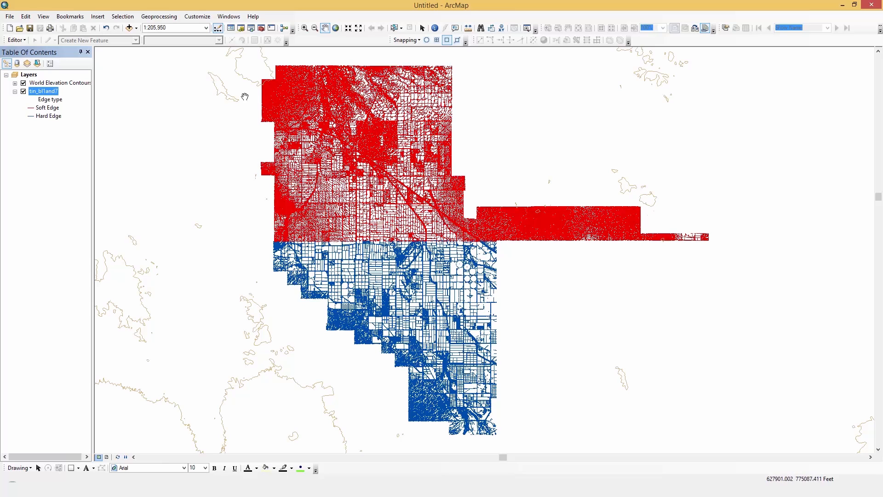
- Identify the World Elevation Contours line that crosses the northwest corner of the TIN
click(304, 28)
drag(248, 65, 284, 101)
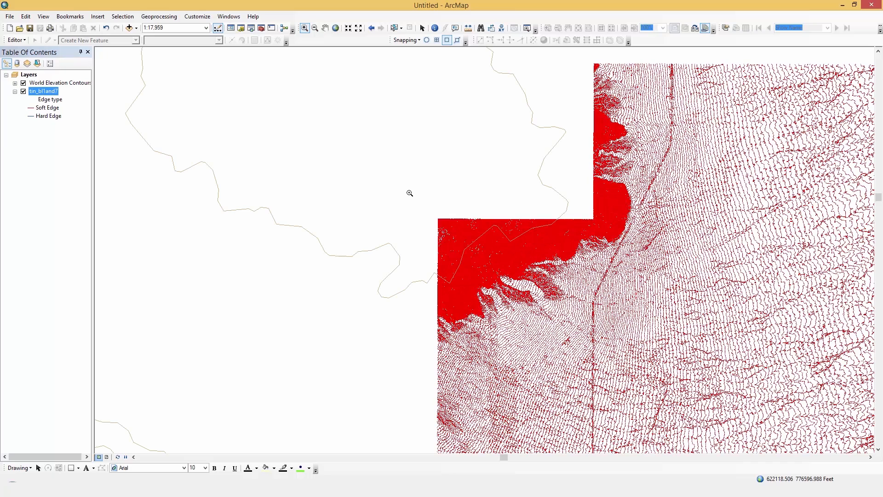
click(439, 28)
click(419, 283)
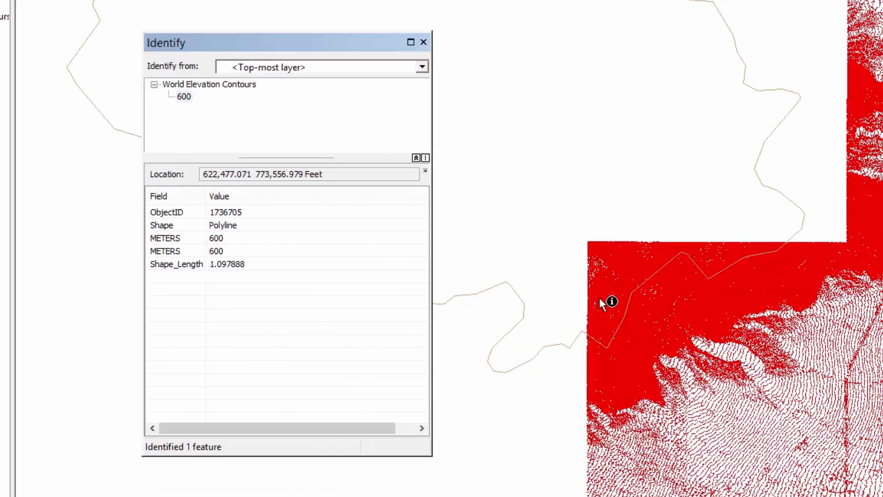
click(648, 282)
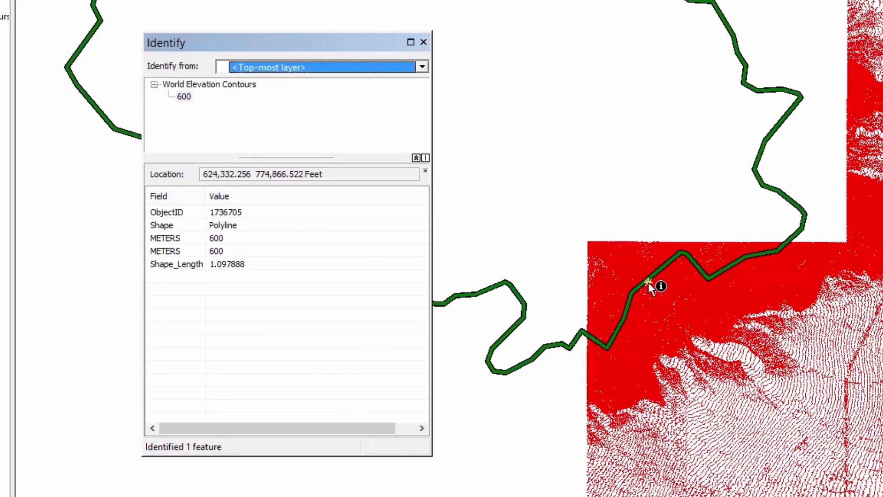
- Identify all visible layers where the contour crosses the TIN and check the elevation of tin_bl1and7 there
click(272, 68)
click(275, 104)
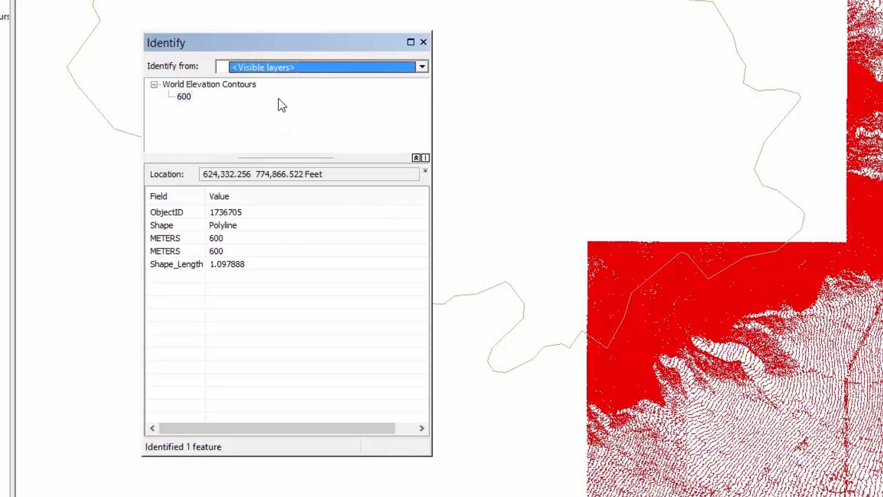
click(643, 279)
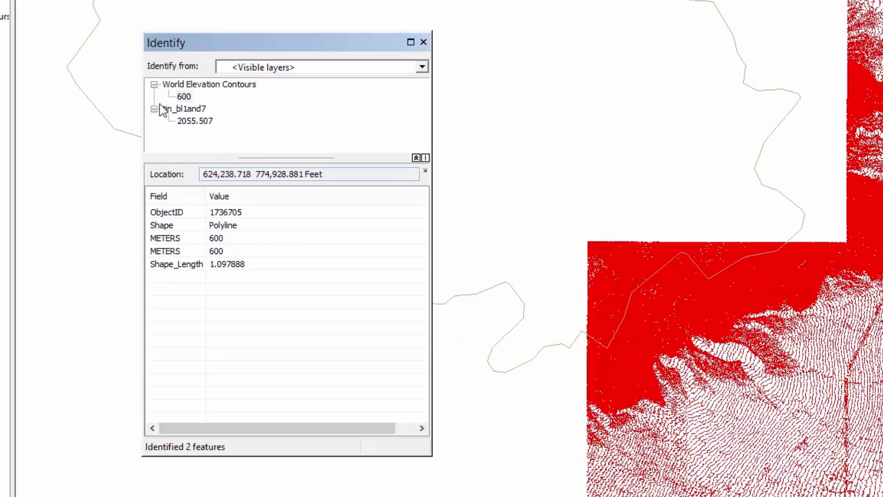
click(202, 122)
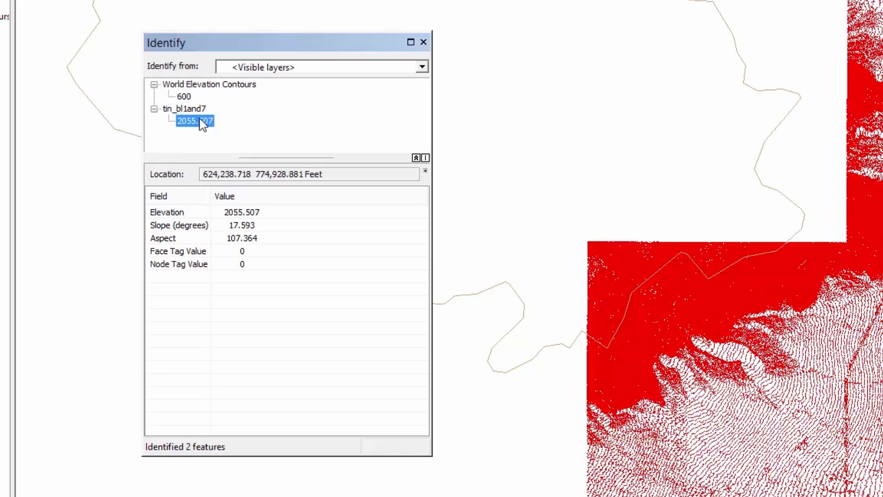
click(424, 42)
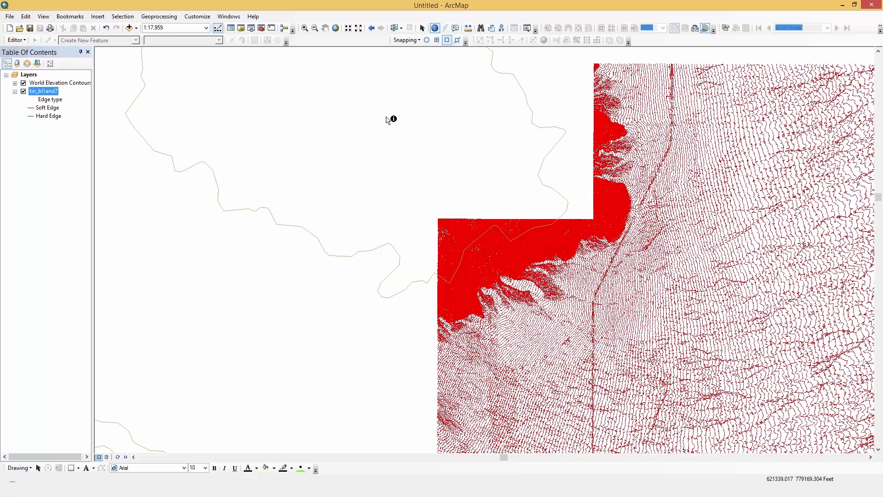
- Switch the Elevation symbology of the tin_bl1and7 layer back on alongside its edge types
right_click(46, 92)
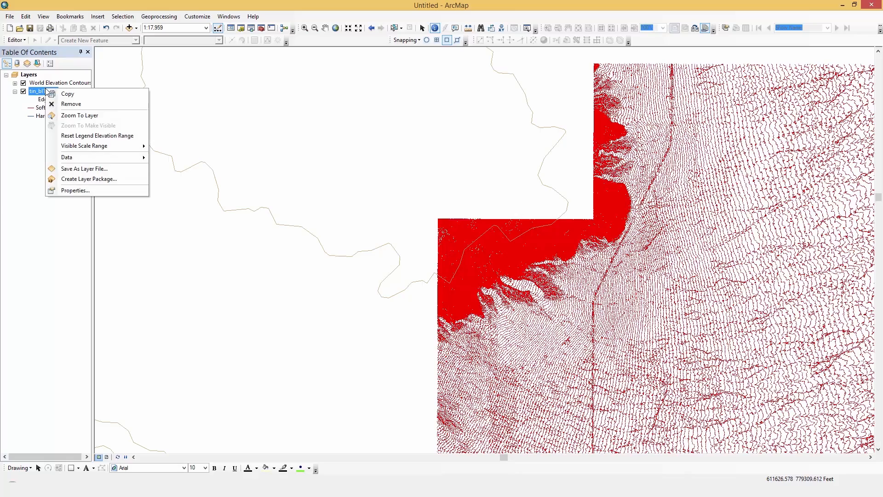
click(95, 190)
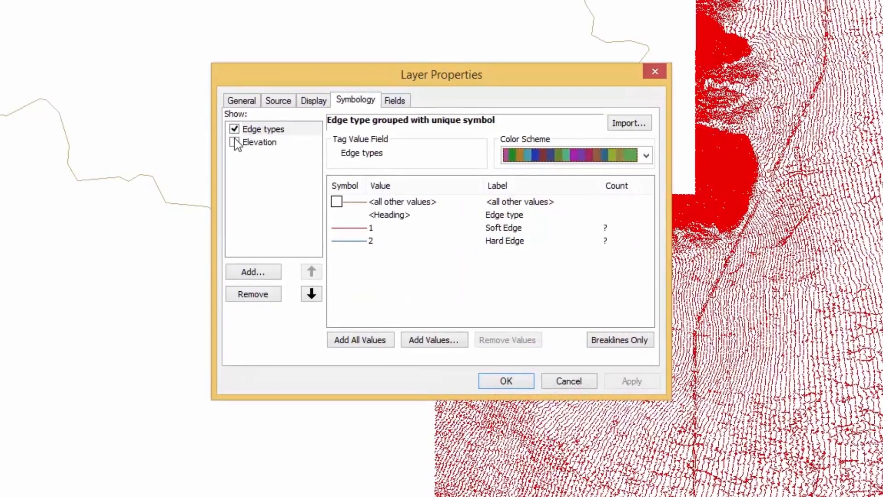
click(263, 158)
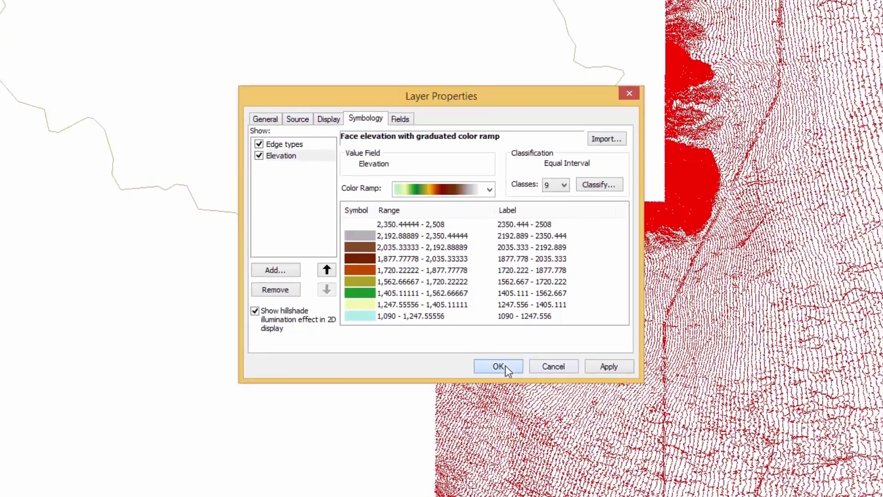
click(505, 365)
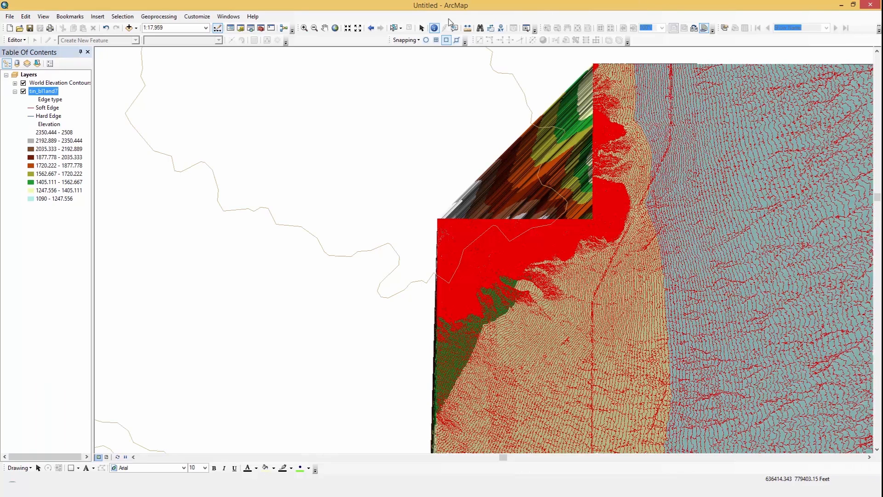
- Search the geoprocessing tools for the 3D Analyst tool Delineate TIN Data Area
click(251, 28)
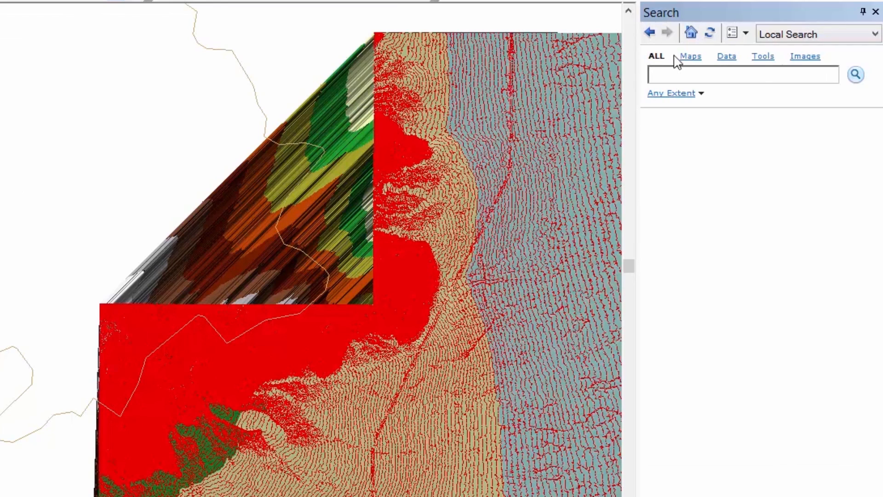
click(768, 65)
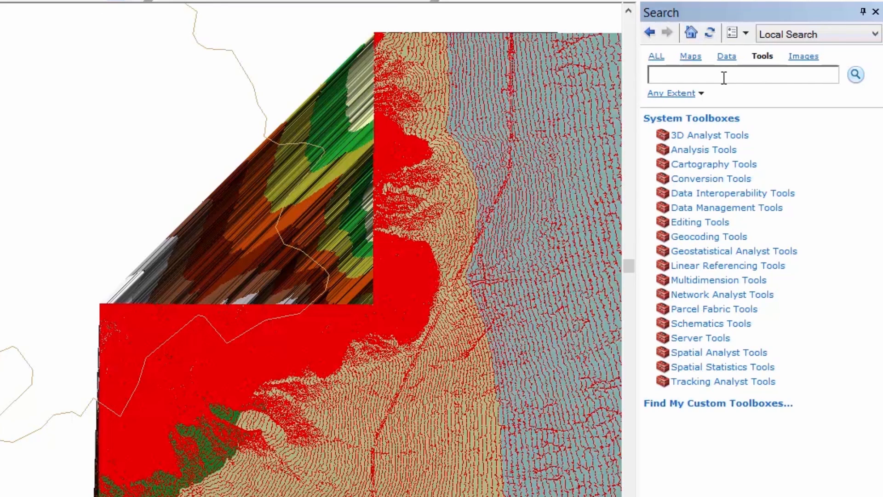
text(del)
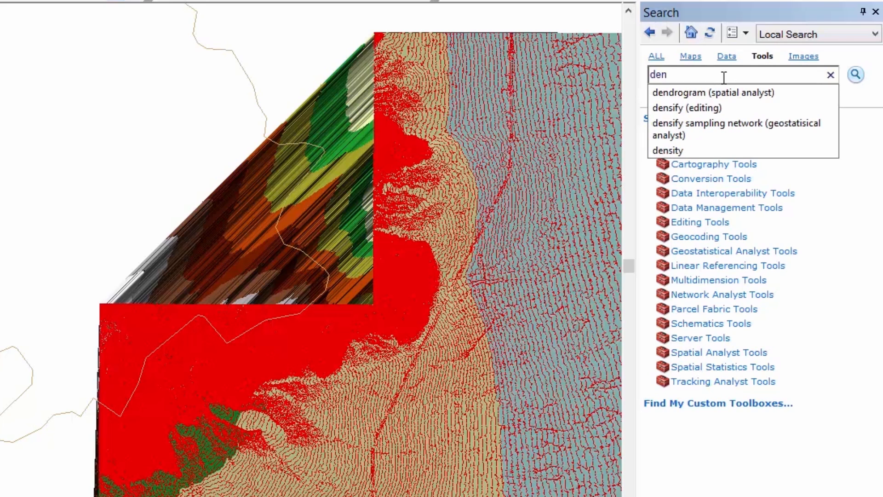
text(in)
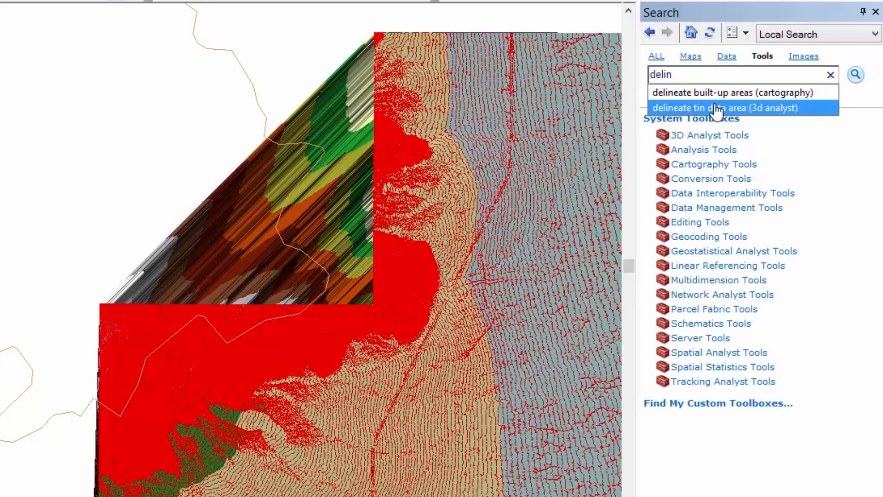
click(684, 109)
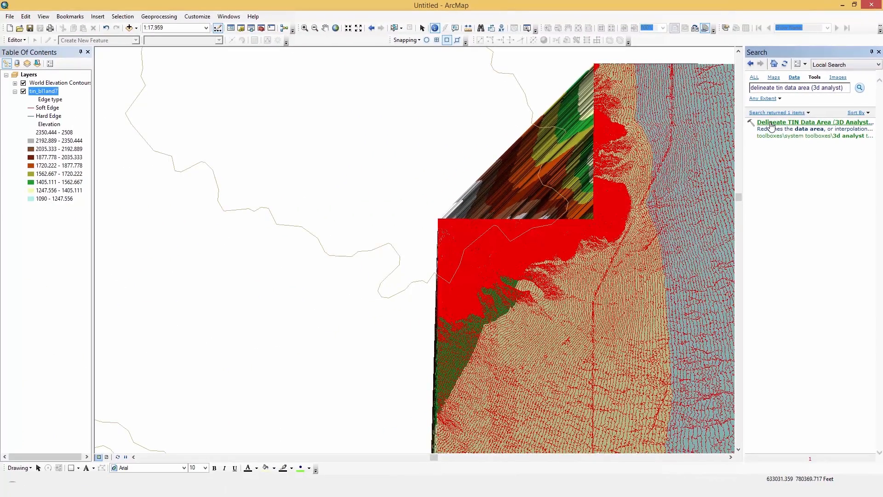
- Run Delineate TIN Data Area on tin_bl1and7 with a maximum edge length of 100 and the PERIMETER_ONLY method
click(771, 123)
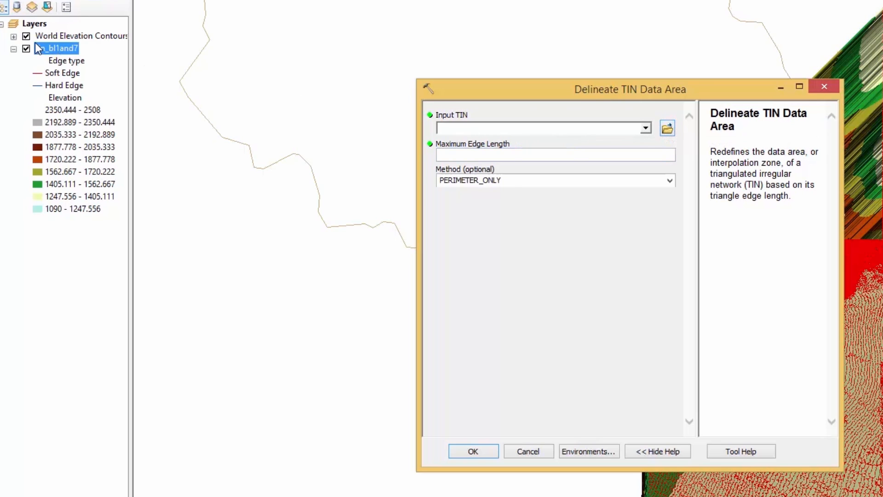
drag(45, 48, 495, 129)
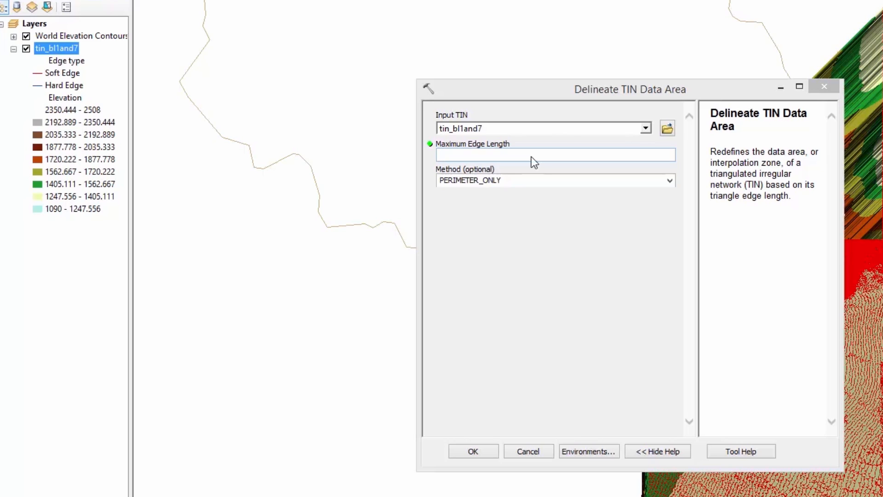
click(531, 157)
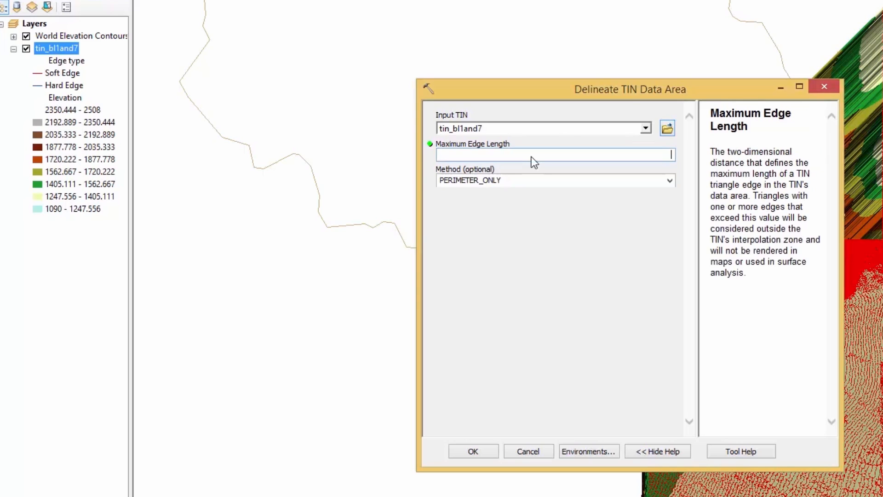
text(100)
click(676, 181)
click(668, 182)
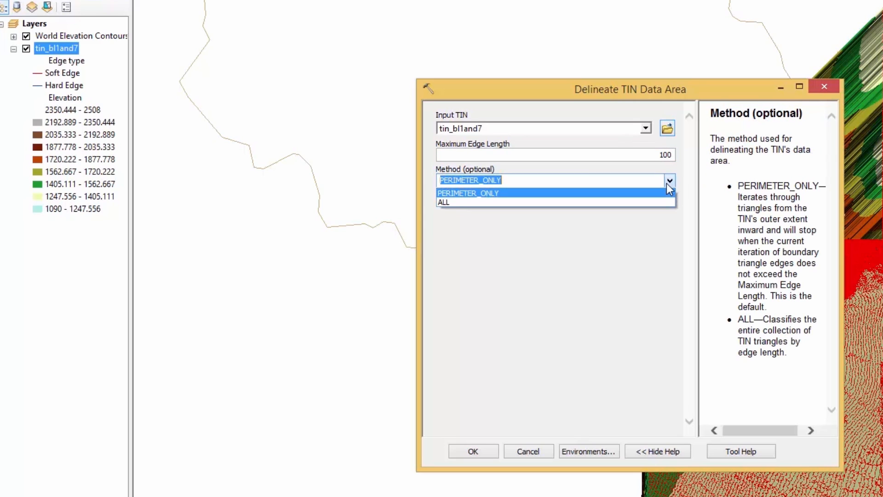
click(671, 180)
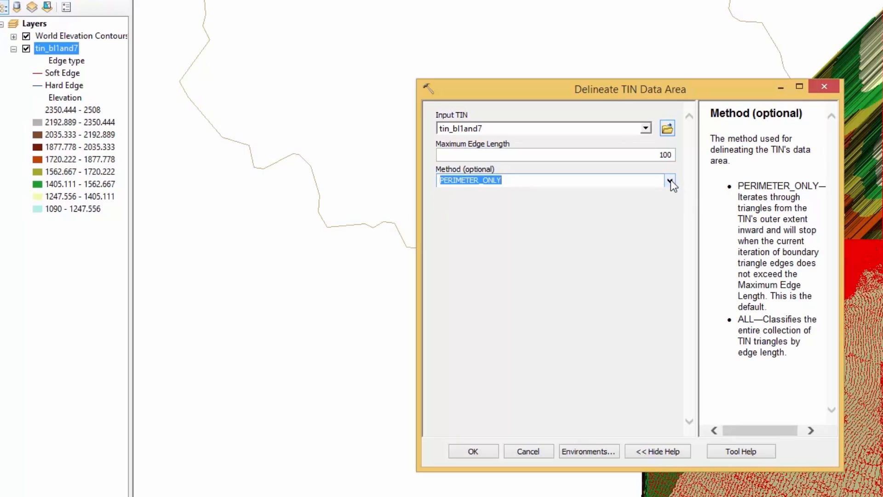
click(478, 453)
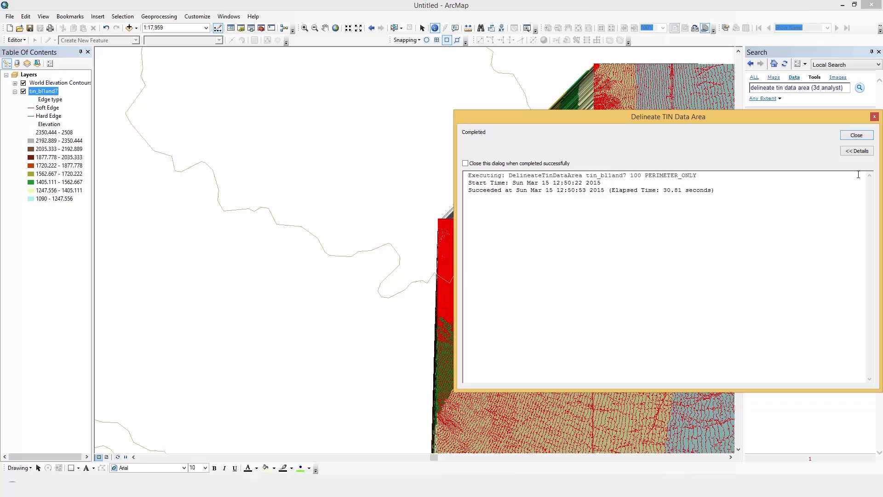
click(855, 136)
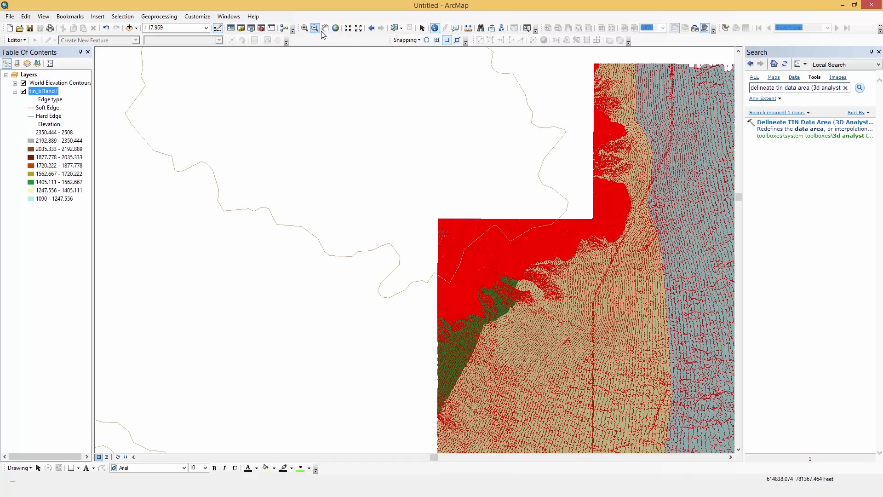
- Examine the northern edge of the delineated TIN up close for gaps along its boundary
click(304, 28)
drag(664, 120, 747, 30)
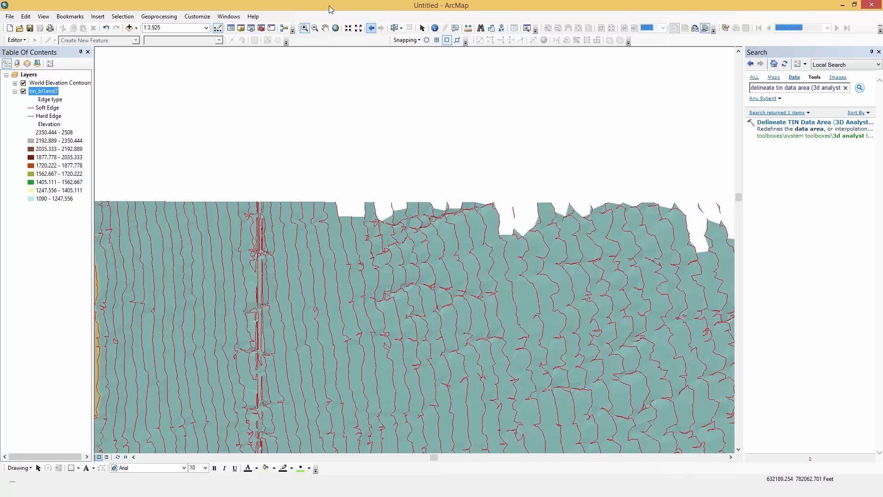
click(326, 29)
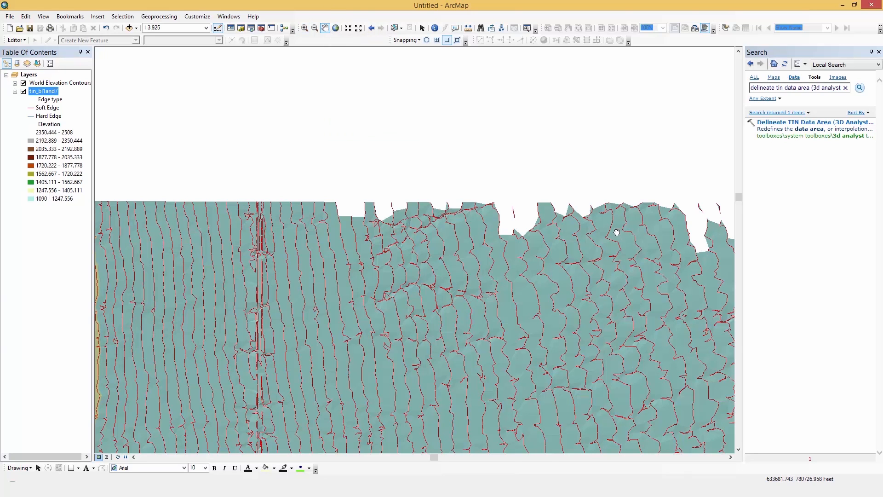
drag(618, 232, 367, 236)
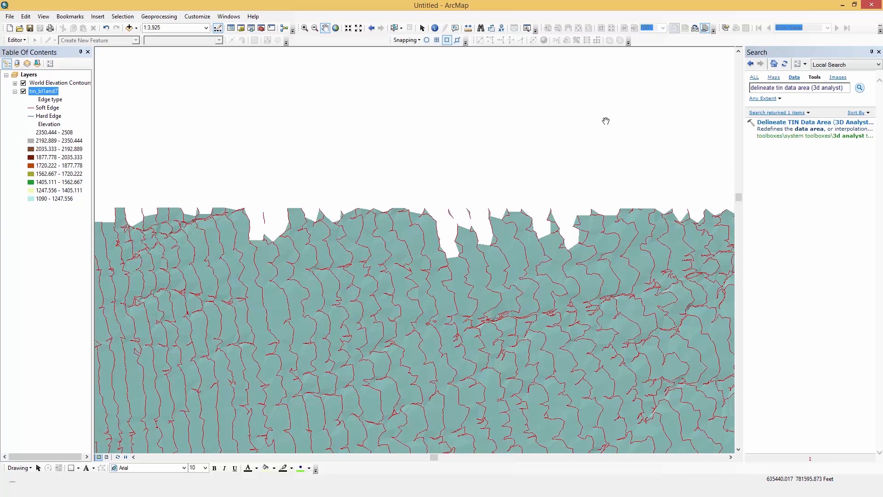
- Run Delineate TIN Data Area on tin_bl1and7 again with a maximum edge length of 1000, keeping the PERIMETER_ONLY method
click(785, 127)
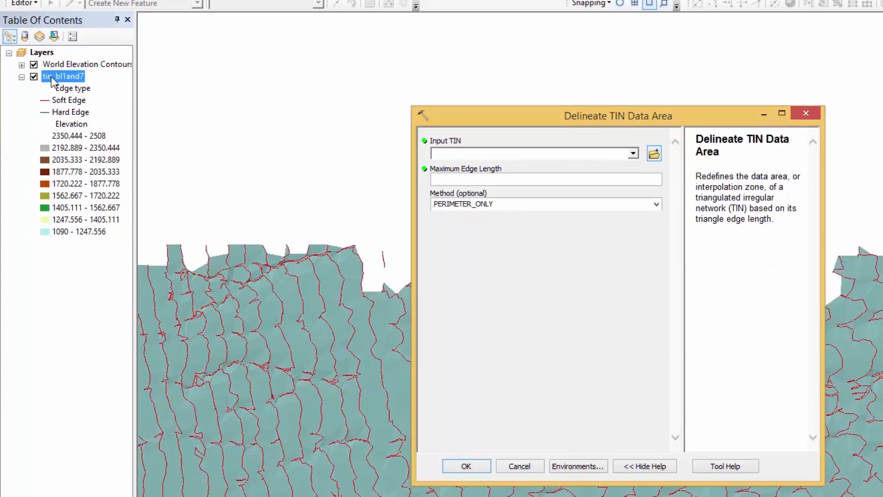
drag(51, 80, 476, 154)
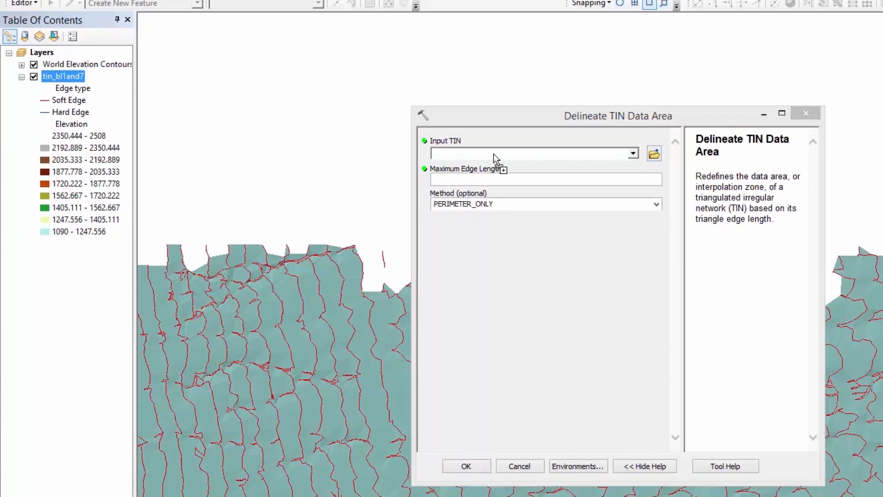
drag(542, 155, 542, 155)
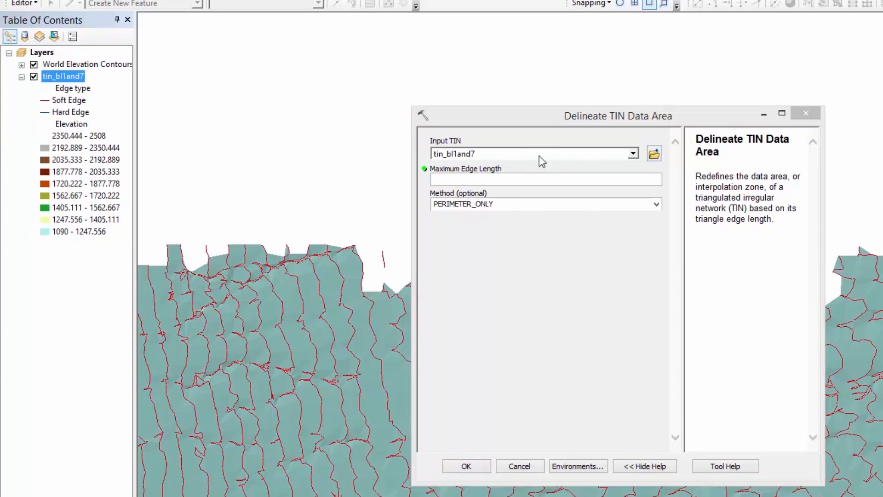
click(491, 178)
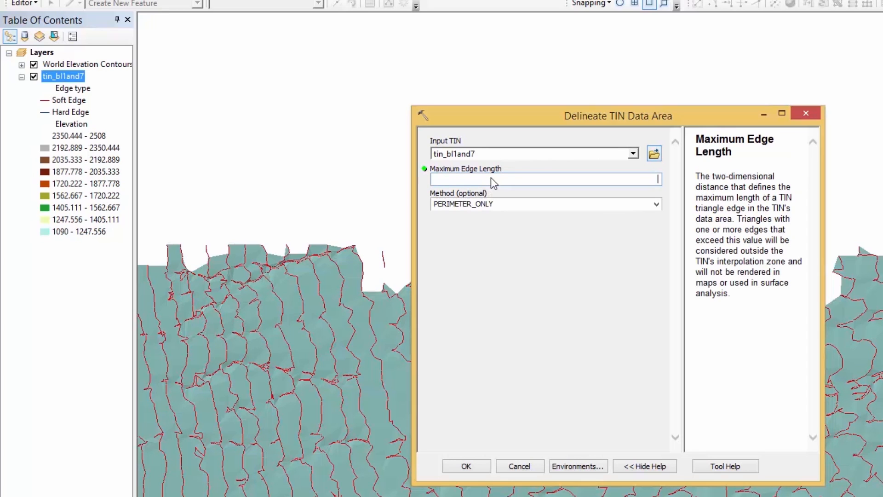
text(1000)
click(469, 466)
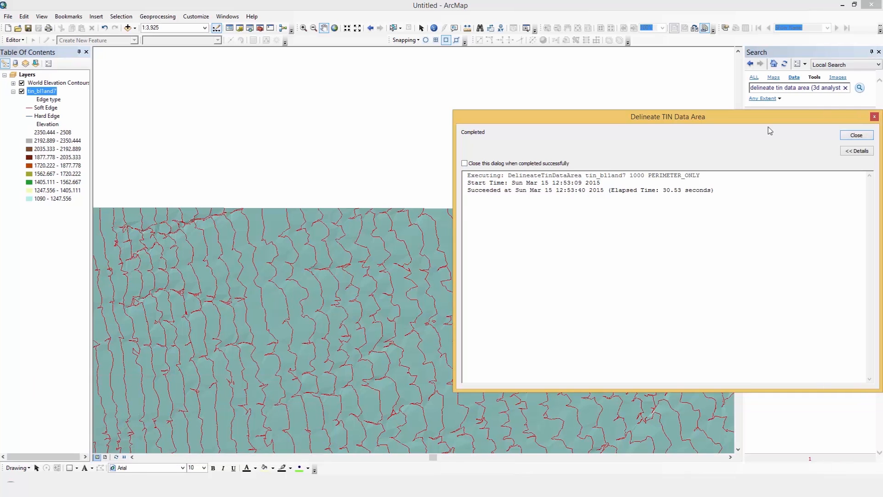
click(856, 135)
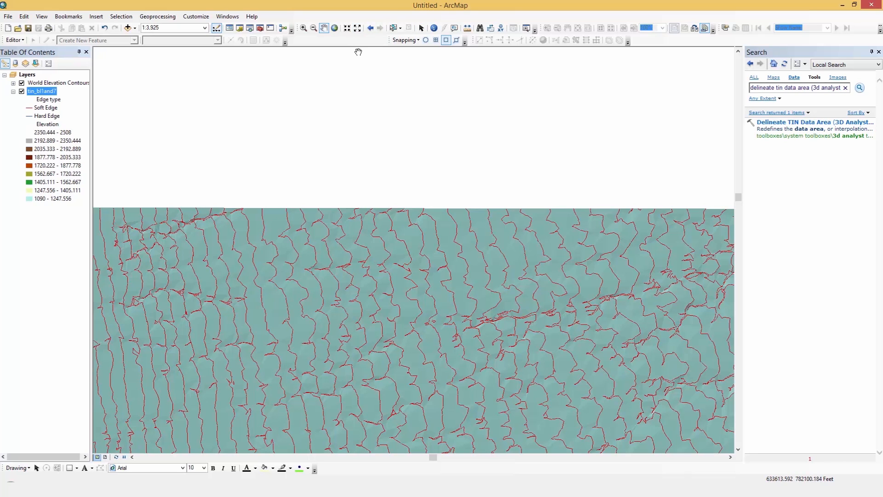
- Examine the inner corner of the TIN's northwest notch for remaining stretched triangles
click(370, 28)
click(370, 28)
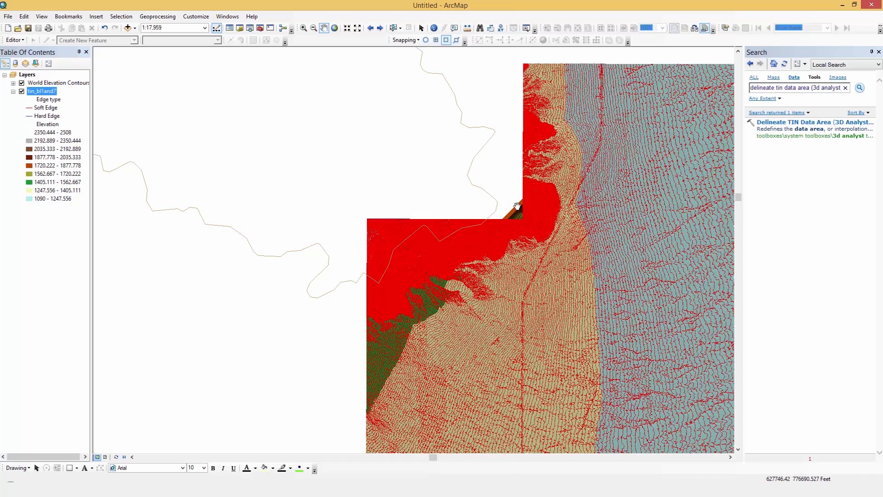
click(304, 31)
drag(538, 233, 468, 173)
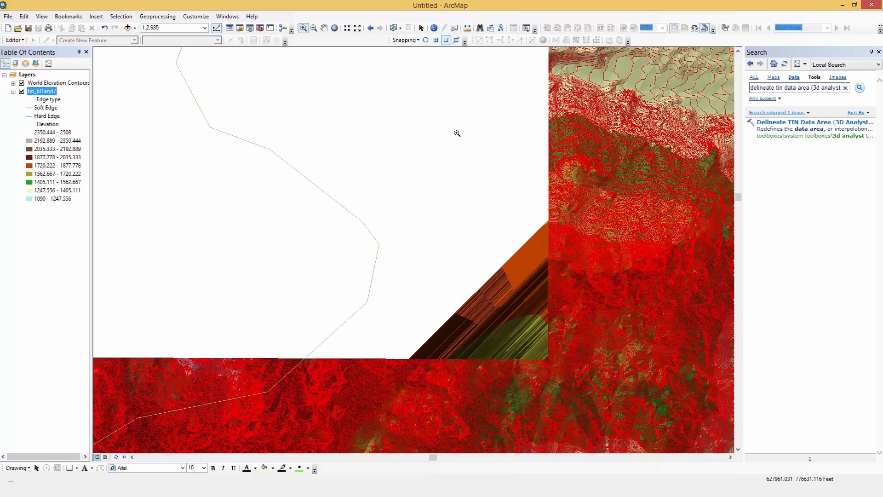
click(370, 28)
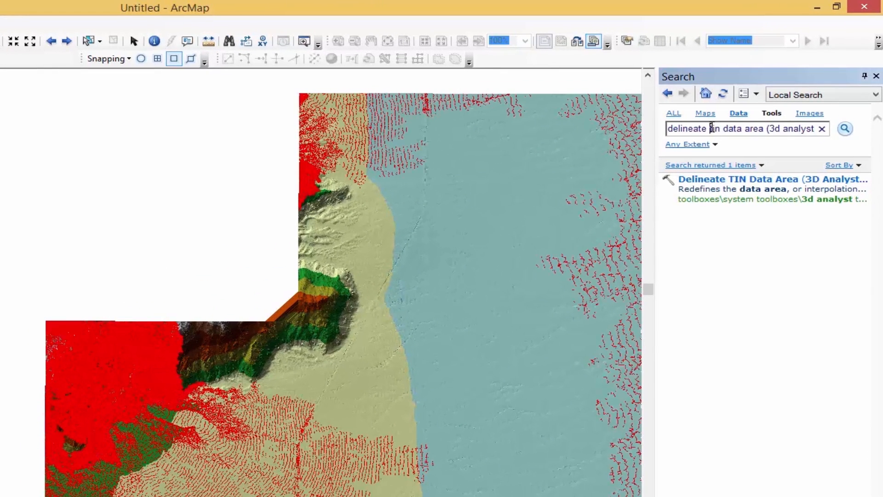
- Replace the previous tool search with a search for "tin to raster (3d analyst)"
click(712, 127)
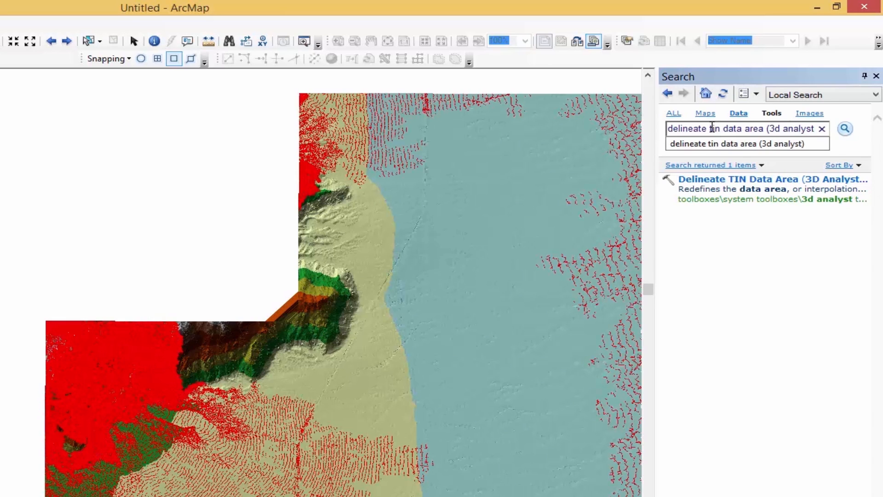
key(ctrl+a)
key(BackSpace)
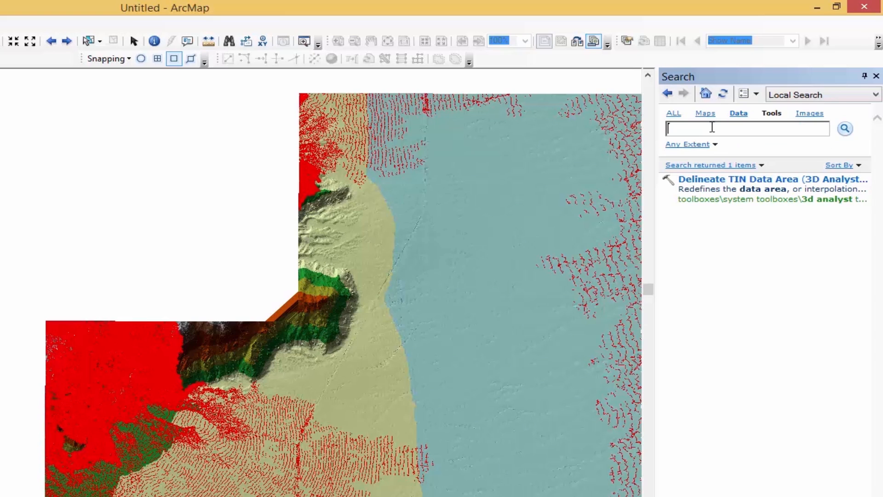
text(tin)
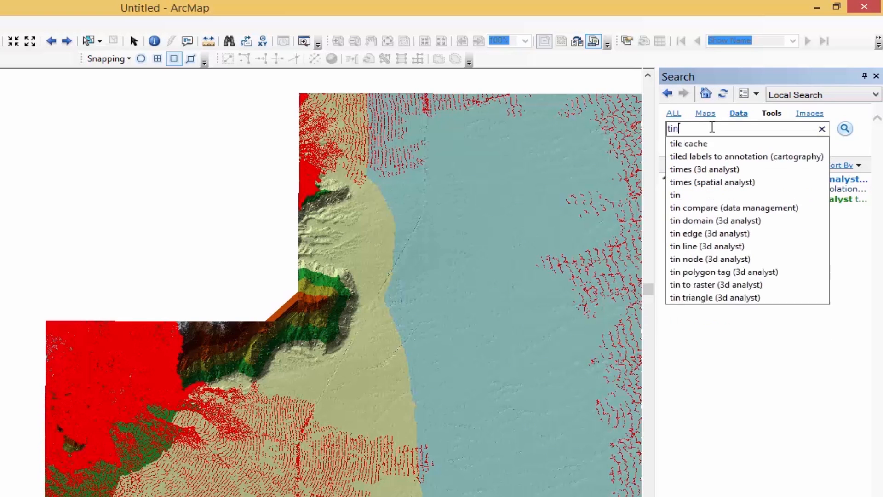
text( to raster)
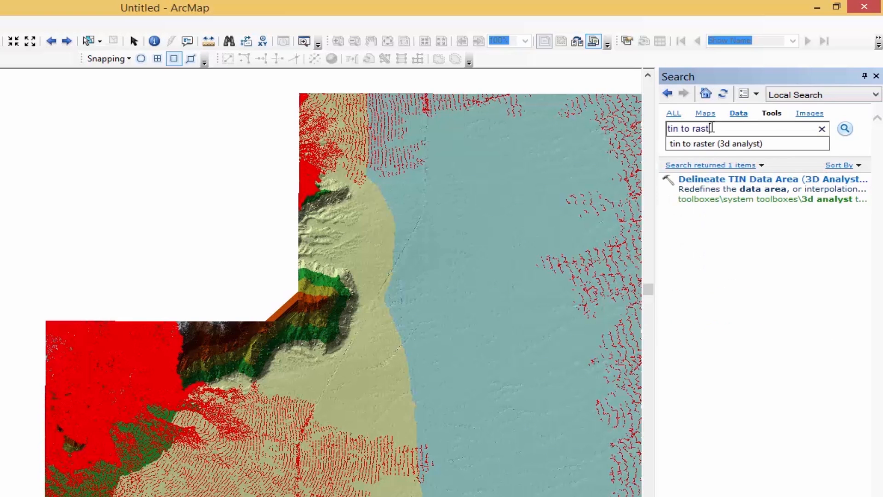
click(691, 144)
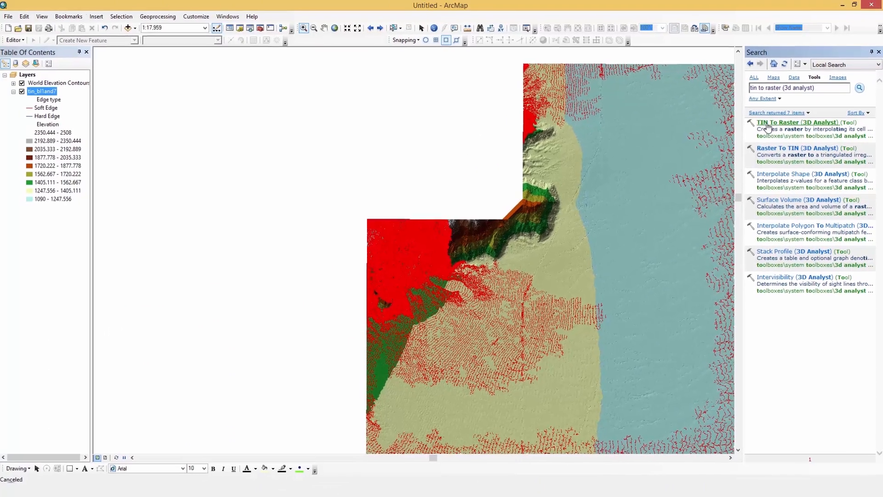
- Open the TIN to Raster tool and set tin_bl1and7 as its input TIN
click(694, 183)
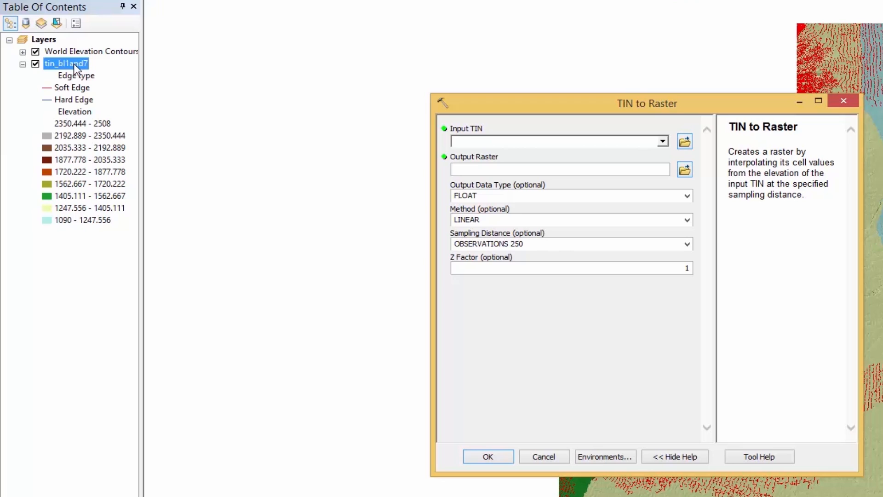
drag(54, 62, 536, 138)
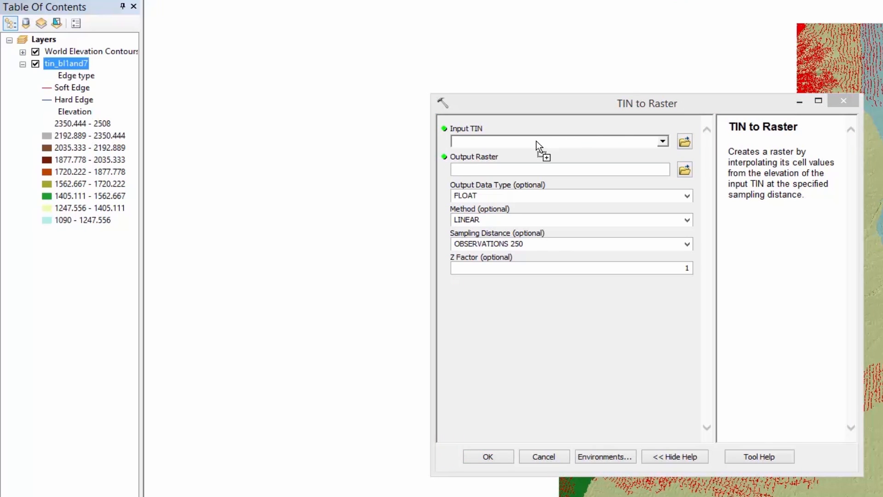
drag(539, 141, 539, 140)
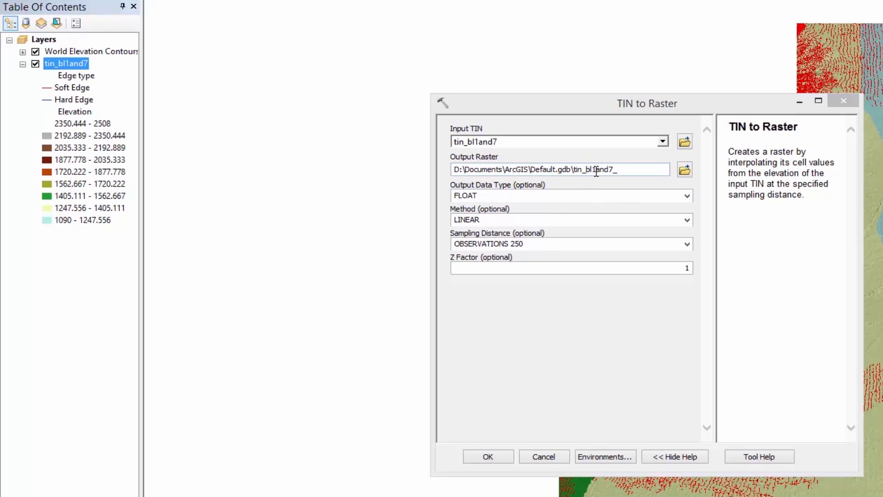
- Set the output raster to elevation.img in the connected folder D:\TinToRaster
click(626, 171)
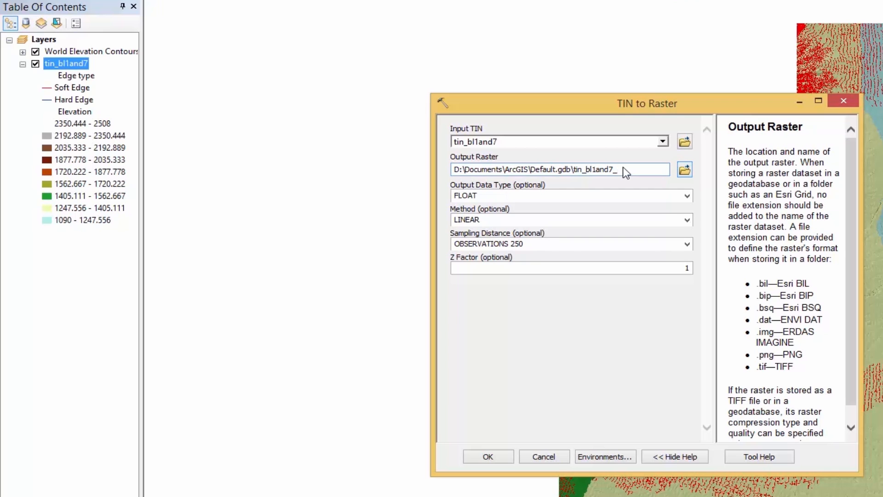
click(684, 171)
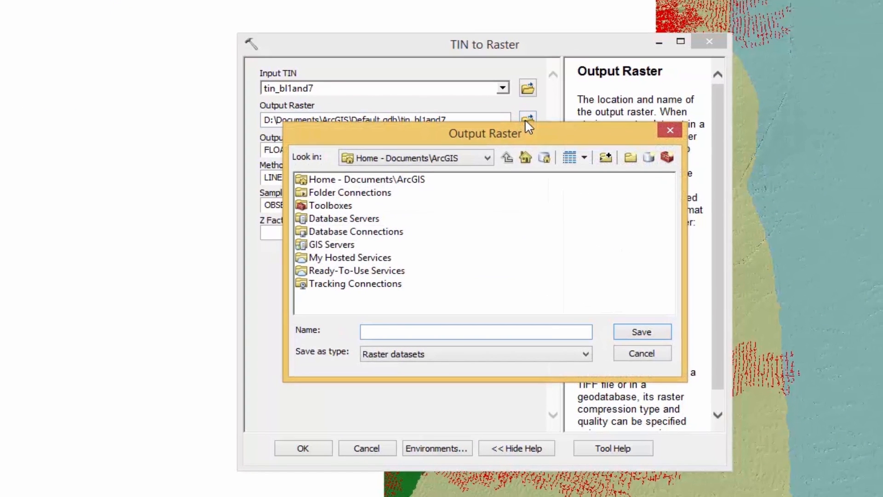
double_click(356, 193)
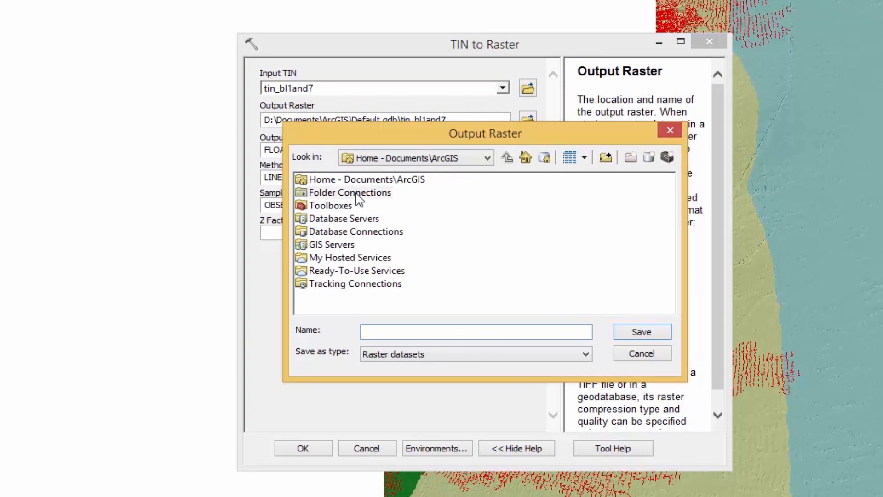
click(338, 205)
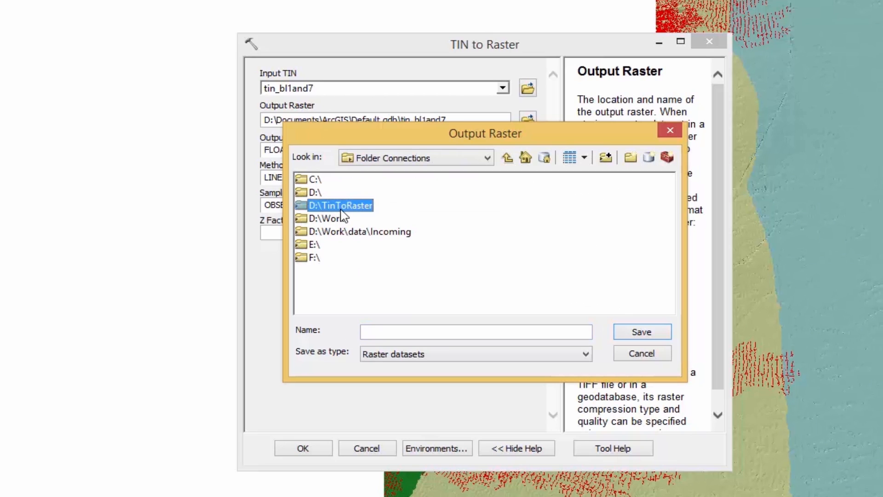
double_click(334, 206)
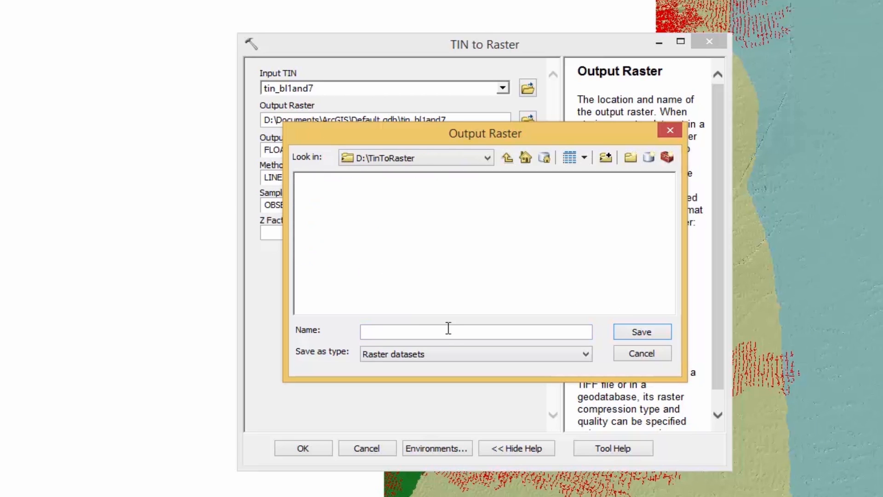
click(424, 331)
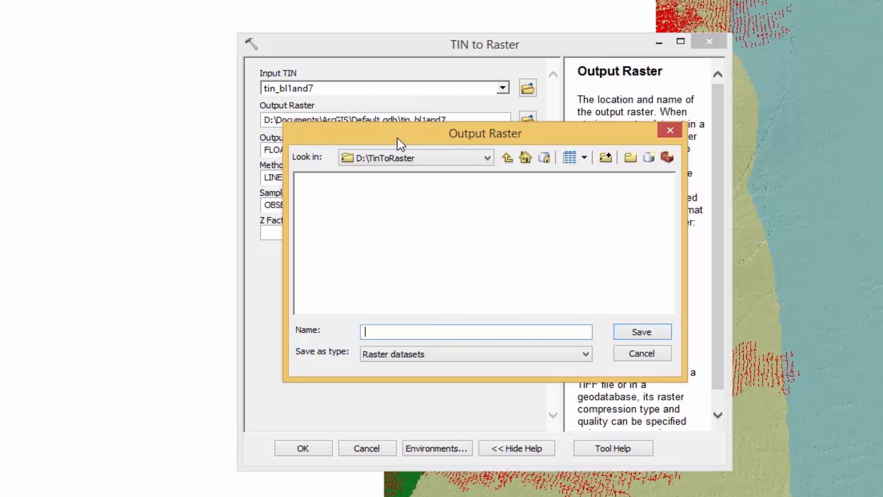
text(elevation.img)
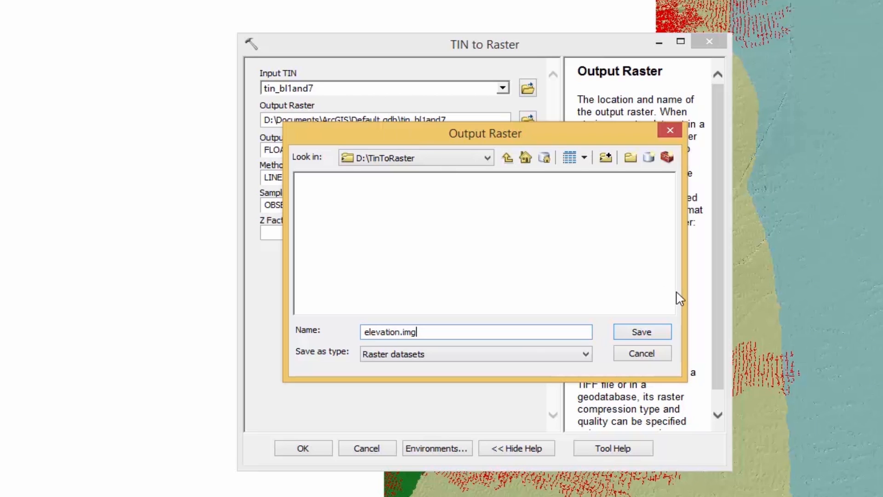
click(635, 332)
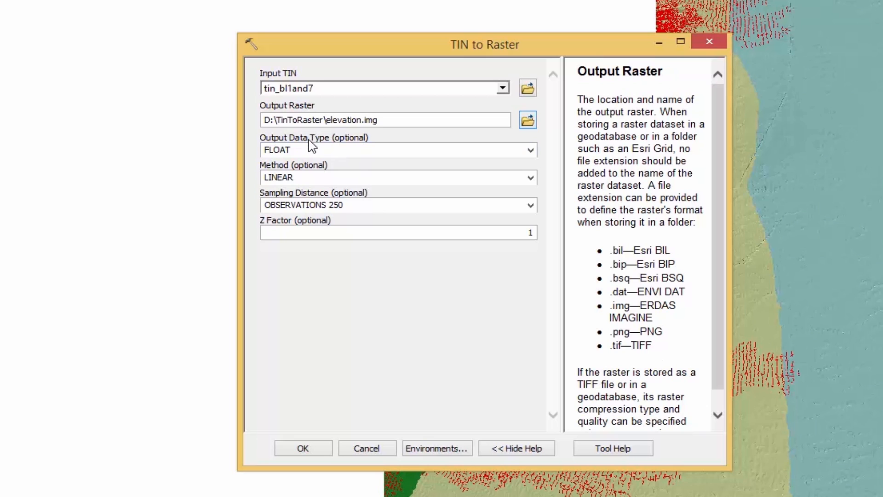
- Choose FLOAT as the output data type and keep LINEAR as the interpolation method
click(531, 150)
click(274, 164)
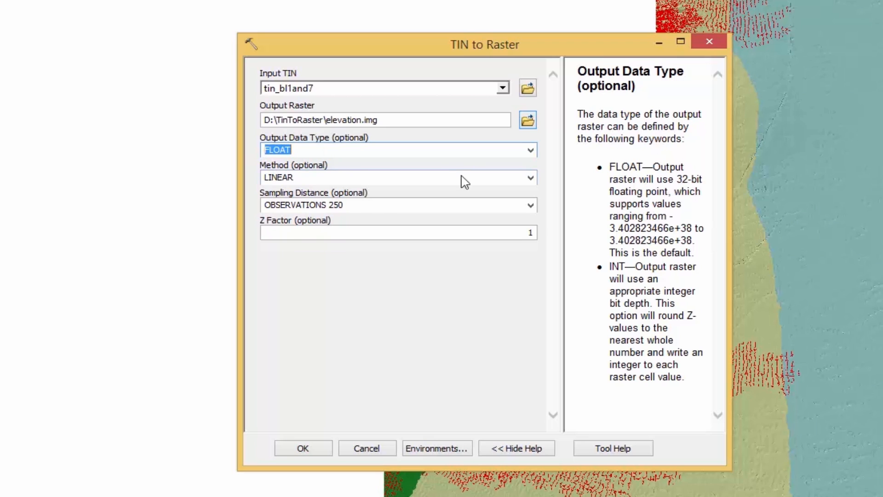
click(531, 178)
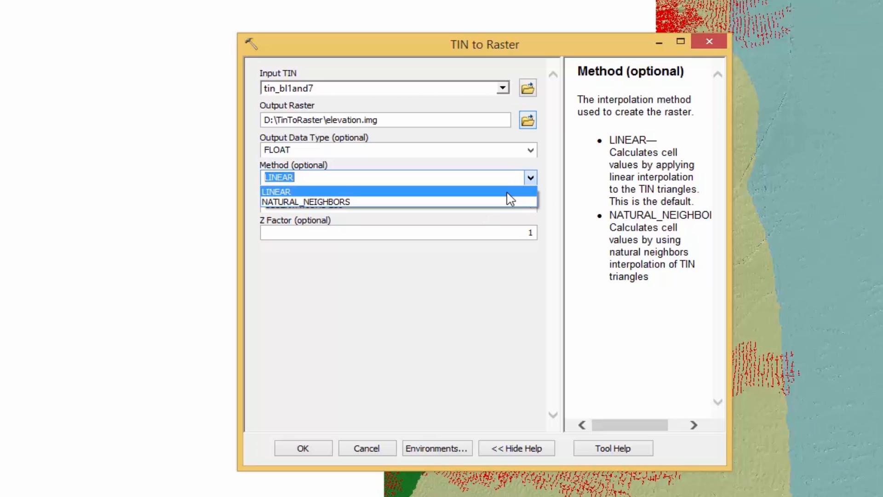
click(531, 178)
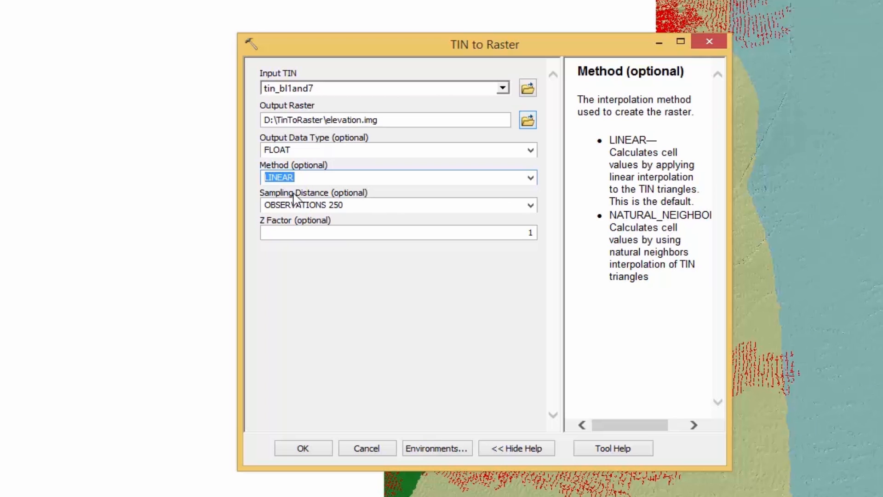
- Set the sampling distance to CELLSIZE 10
click(530, 206)
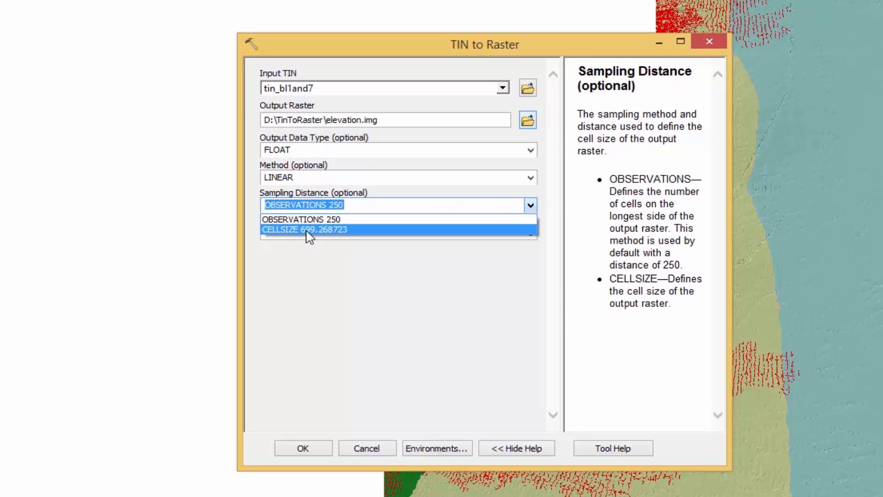
click(307, 230)
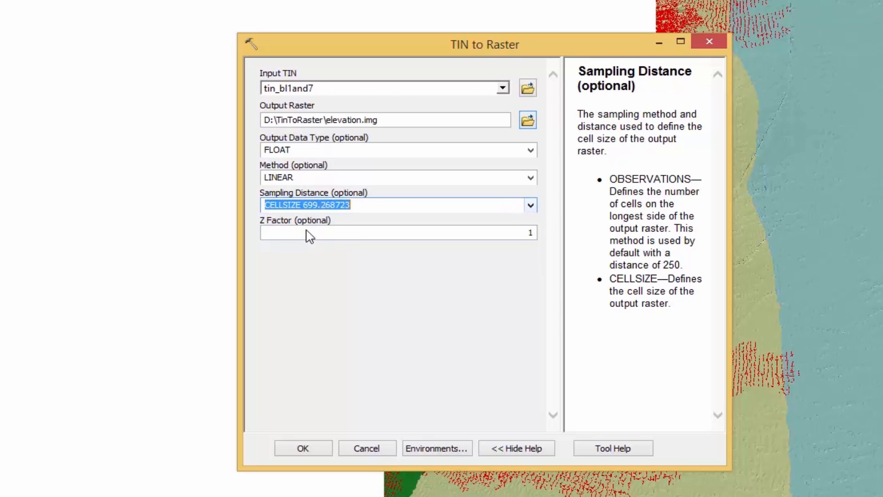
click(302, 206)
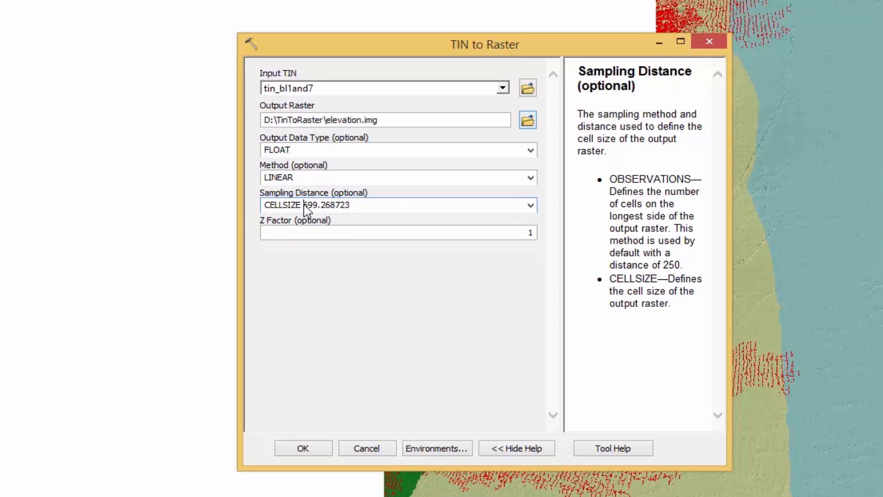
drag(304, 206, 384, 207)
key(BackSpace)
text(10)
click(401, 237)
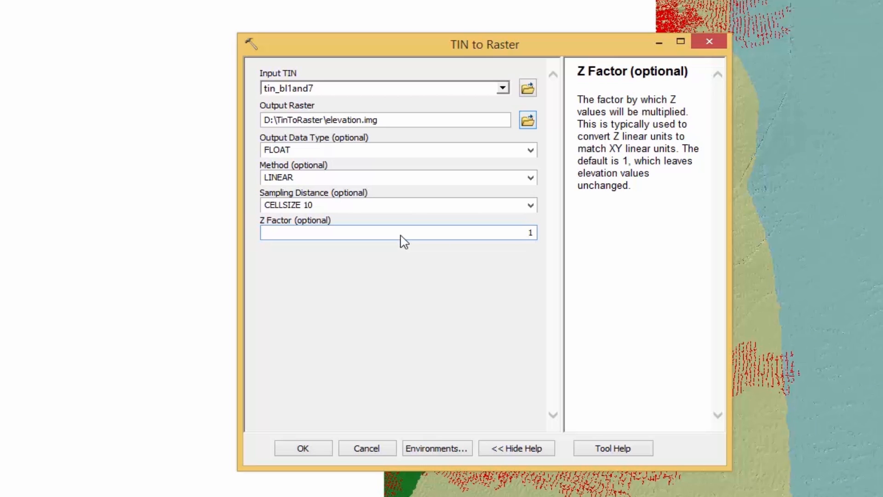
click(436, 210)
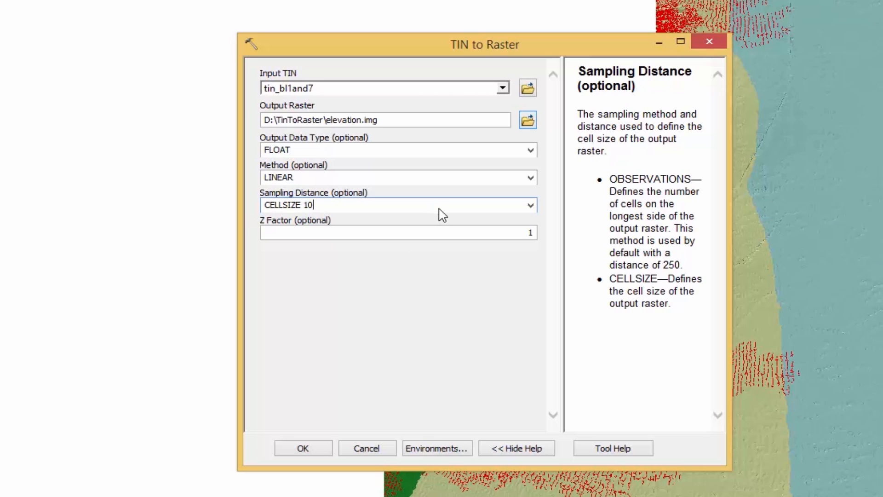
key(Tab)
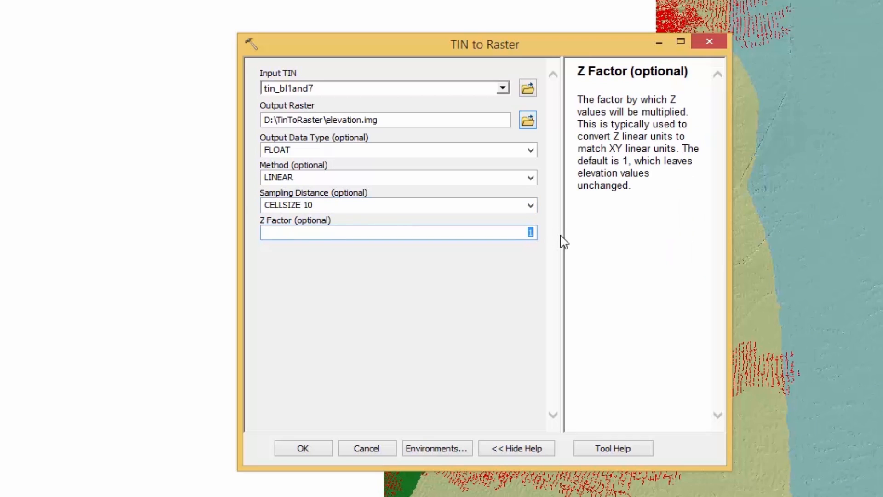
text(0.3048)
key(BackSpace)
key(BackSpace)
key(BackSpace)
key(BackSpace)
key(BackSpace)
key(BackSpace)
text(1)
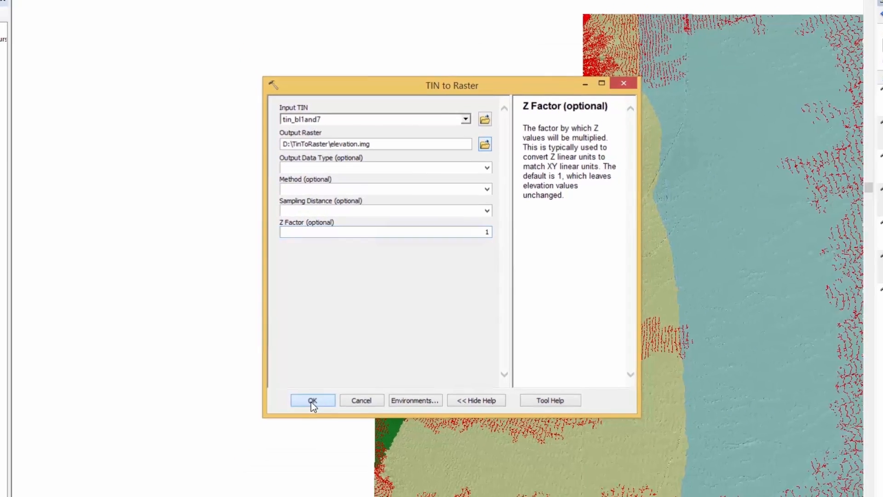
- Run the TIN to Raster conversion and close its progress report once it completes
click(302, 449)
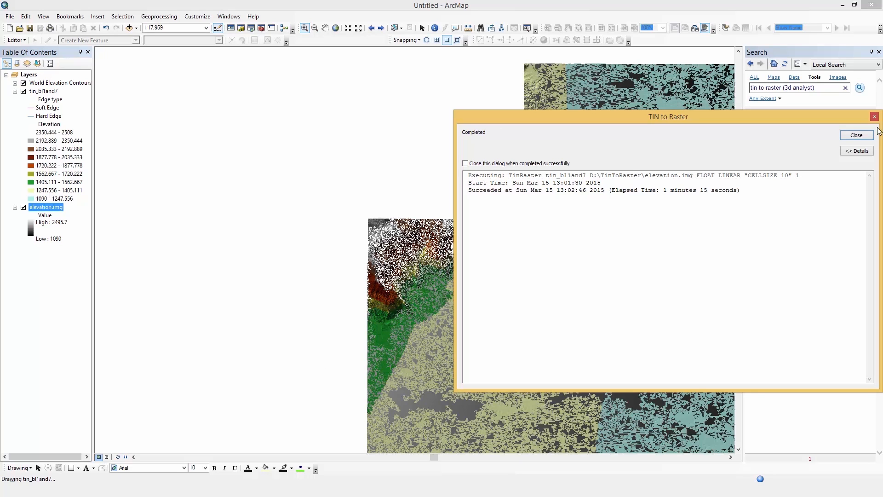
click(855, 135)
key(super+c)
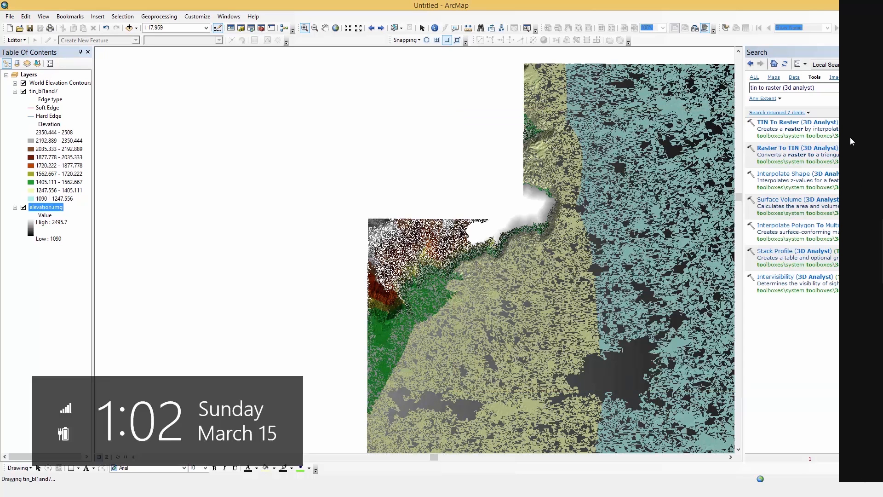
click(551, 3)
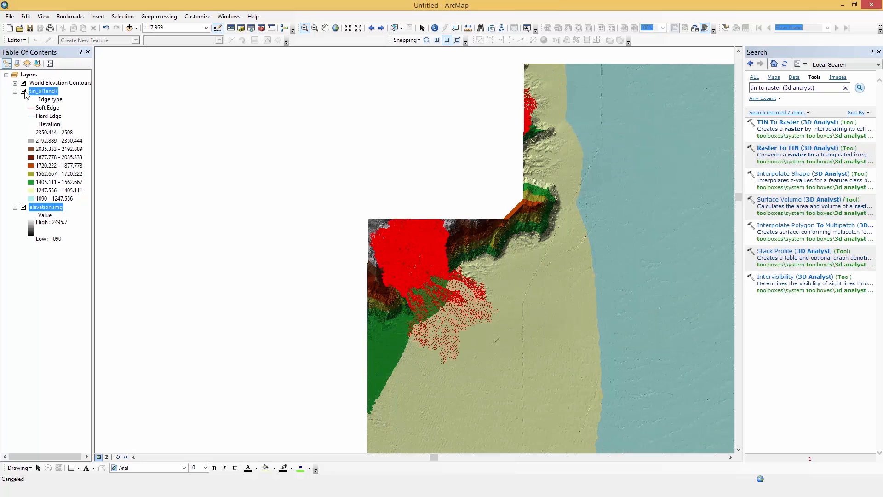
- Hide the tin_bl1and7 layer and zoom to the full extent of elevation.img
click(23, 92)
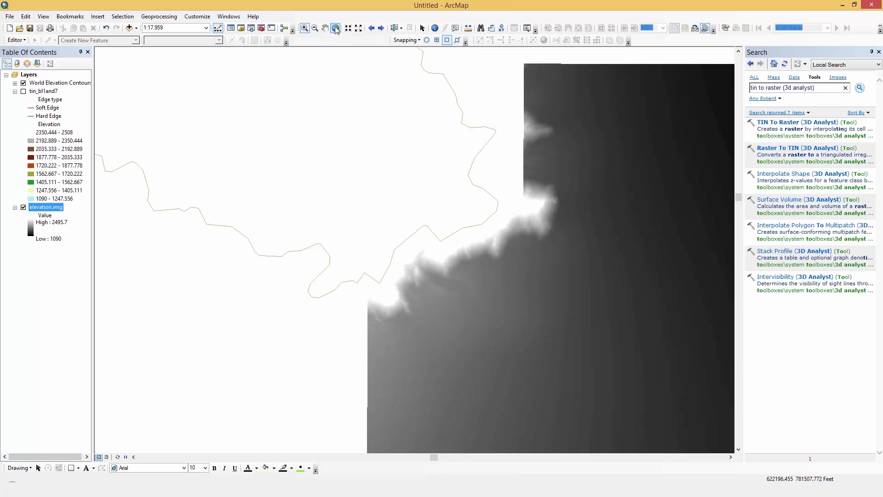
right_click(51, 209)
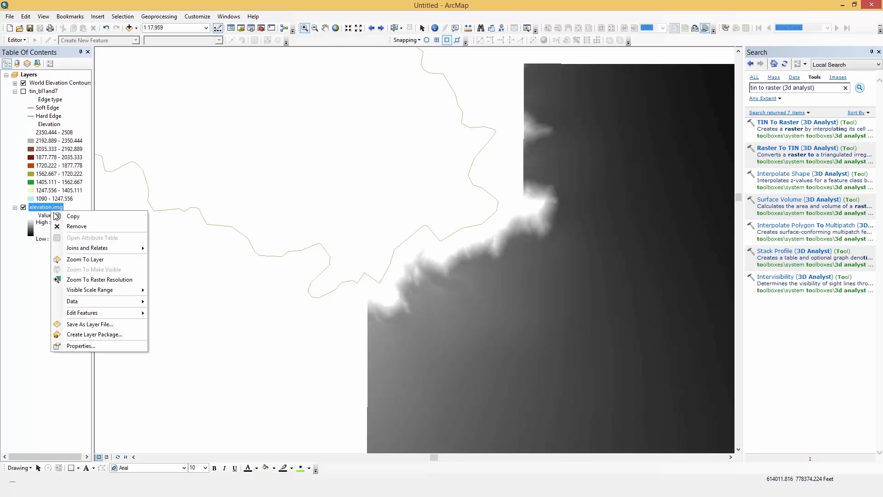
click(88, 260)
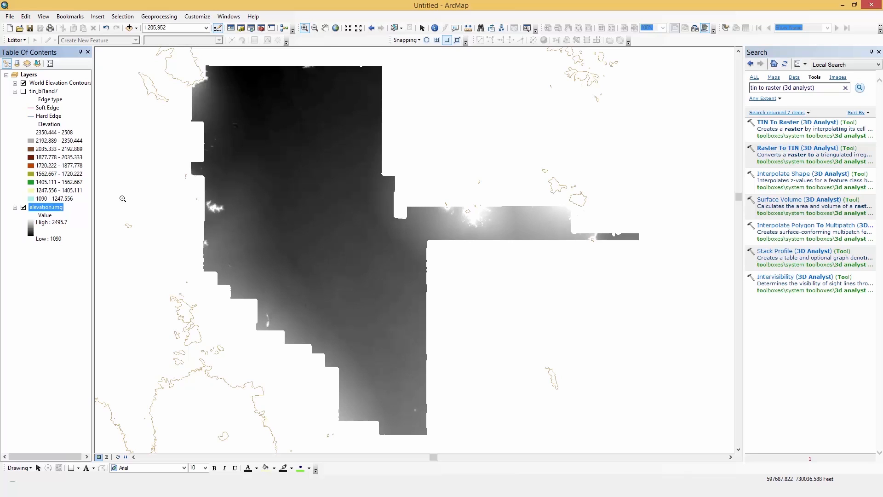
- Symbolize elevation.img with the stretched cyan-green-orange-brown-white elevation color ramp and enable its hillshade effect
right_click(48, 209)
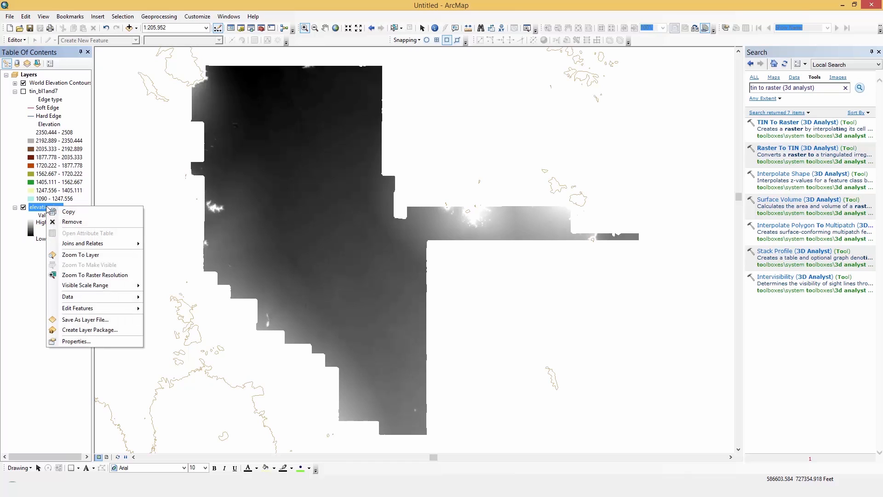
click(76, 341)
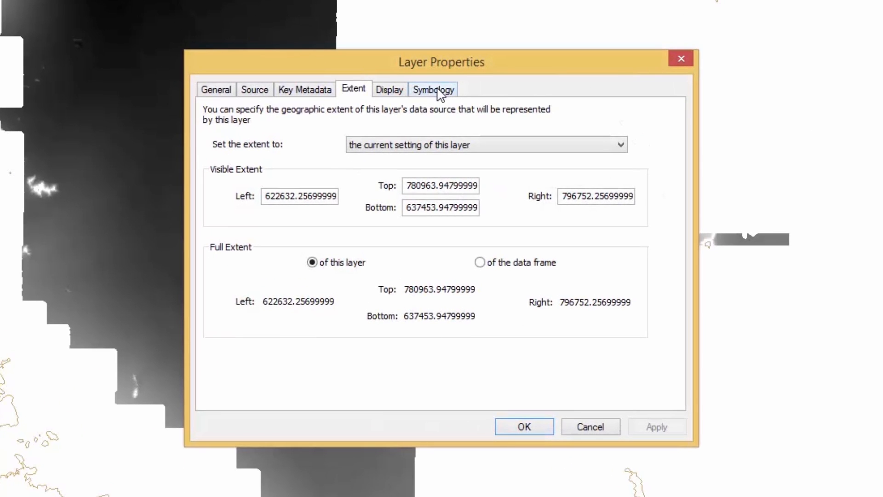
click(437, 90)
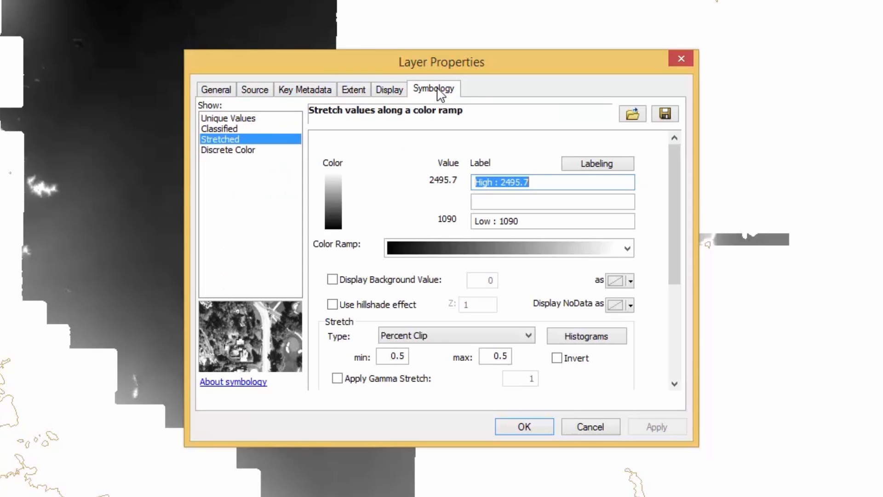
click(627, 250)
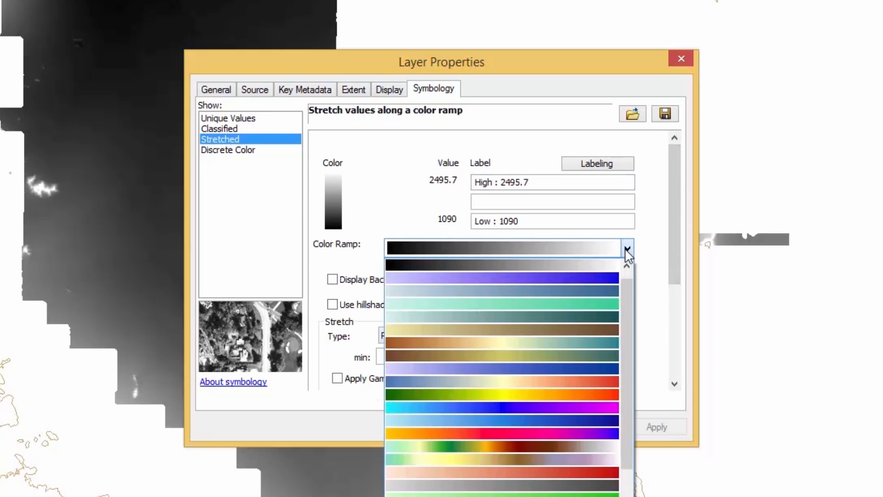
click(515, 446)
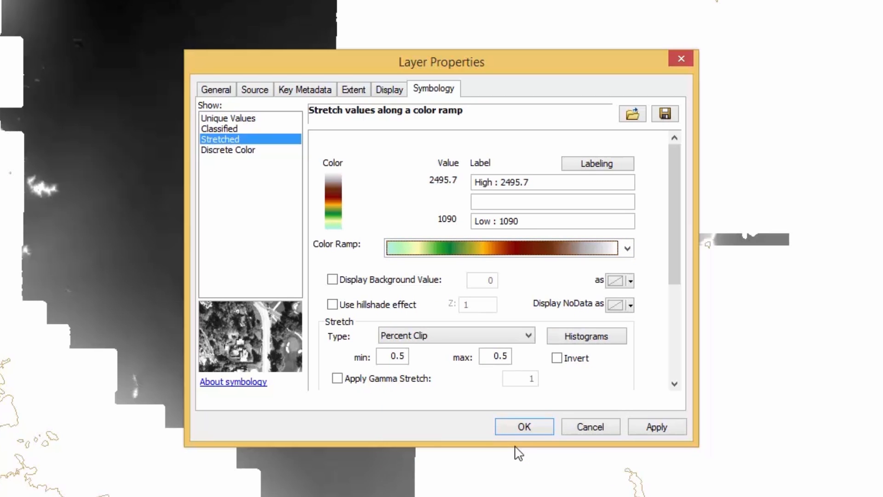
click(332, 305)
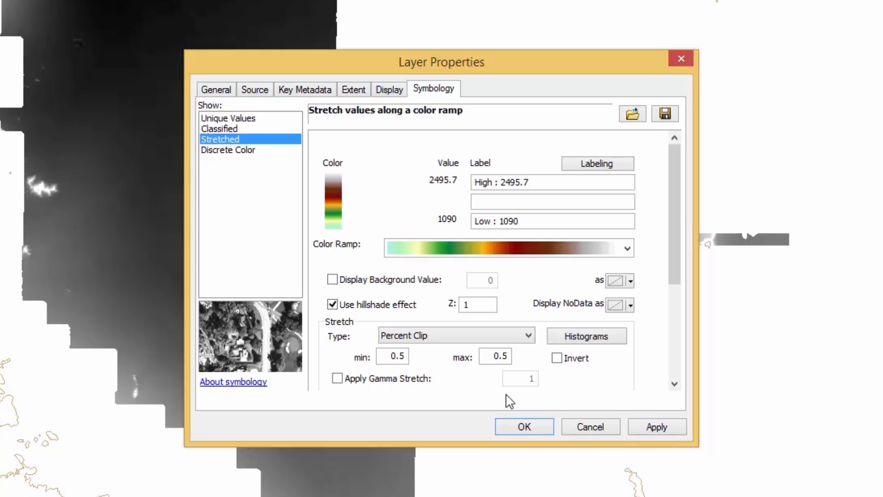
click(522, 426)
click(518, 427)
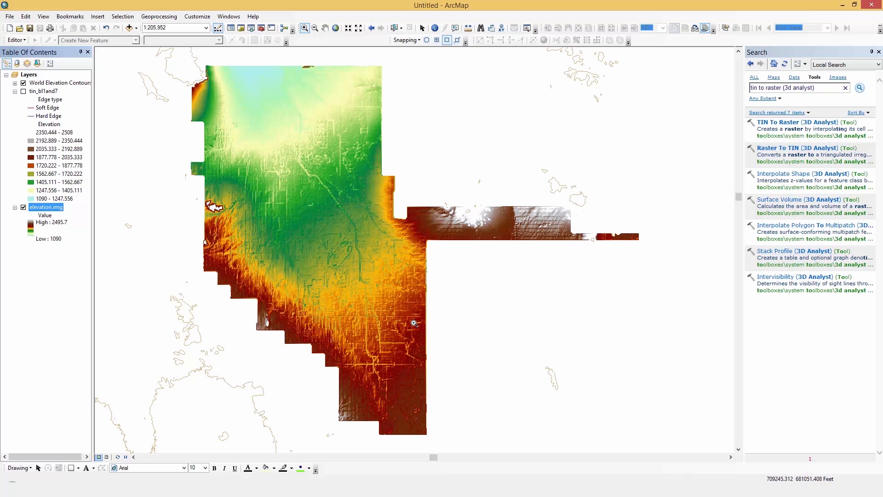
- Examine the fine terrain detail of elevation.img up close along the canal and field grid in its south-central part
drag(412, 320, 285, 245)
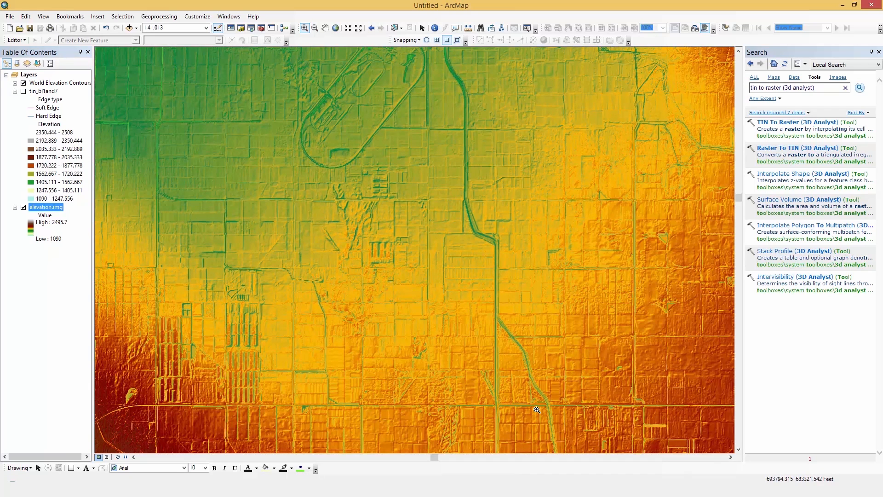
drag(570, 417, 350, 278)
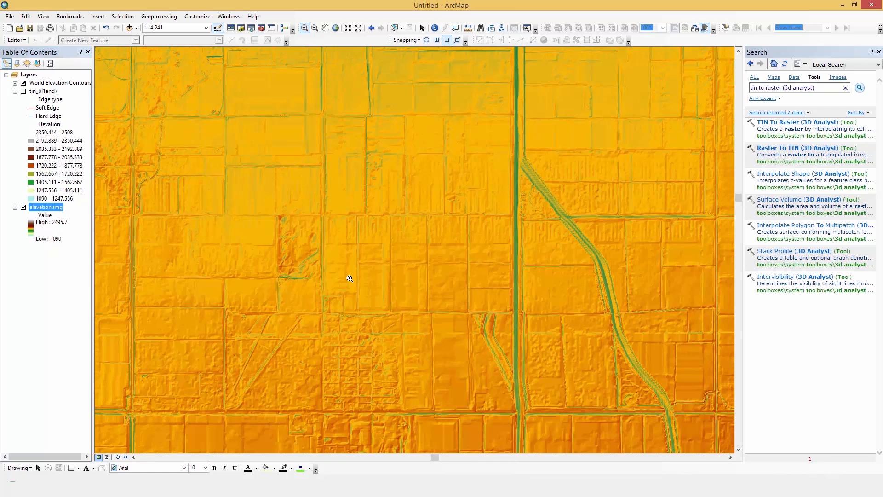